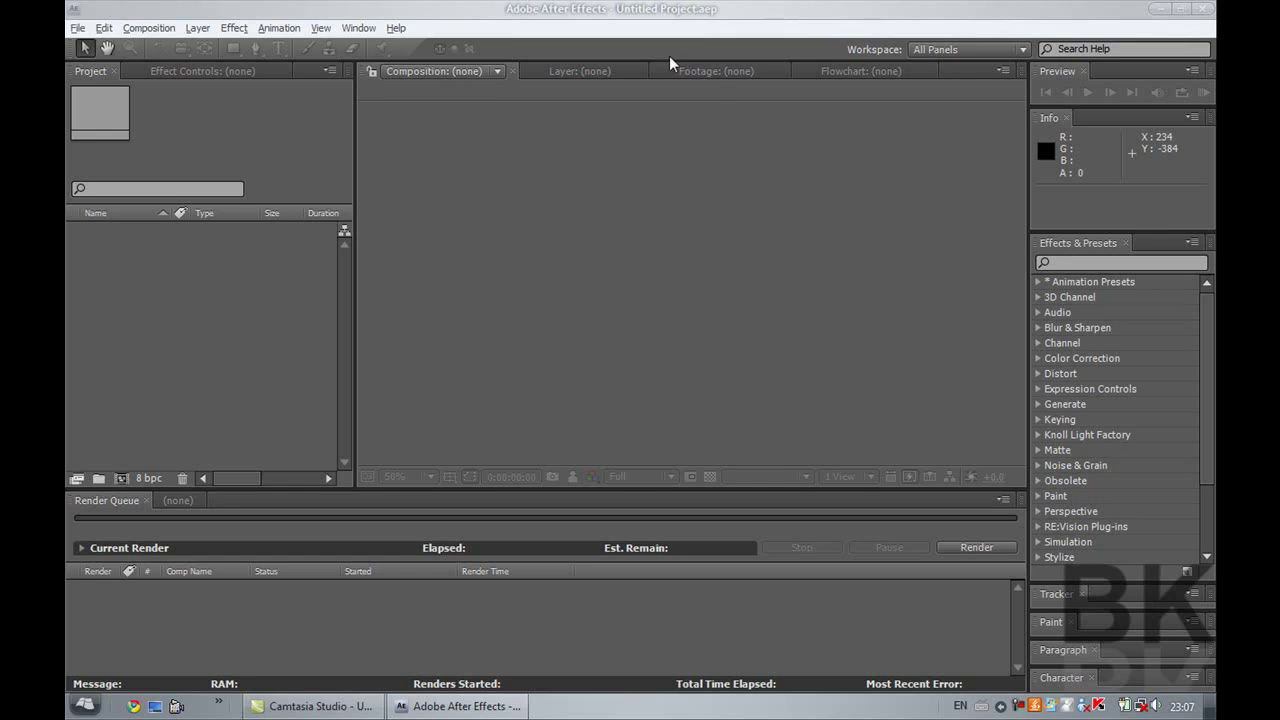
# Step: Create Comp 1 at 1280×720, 29.97 fps with the HDV/HDTV 720 preset
pyautogui.click(165, 30)
pyautogui.click(168, 48)
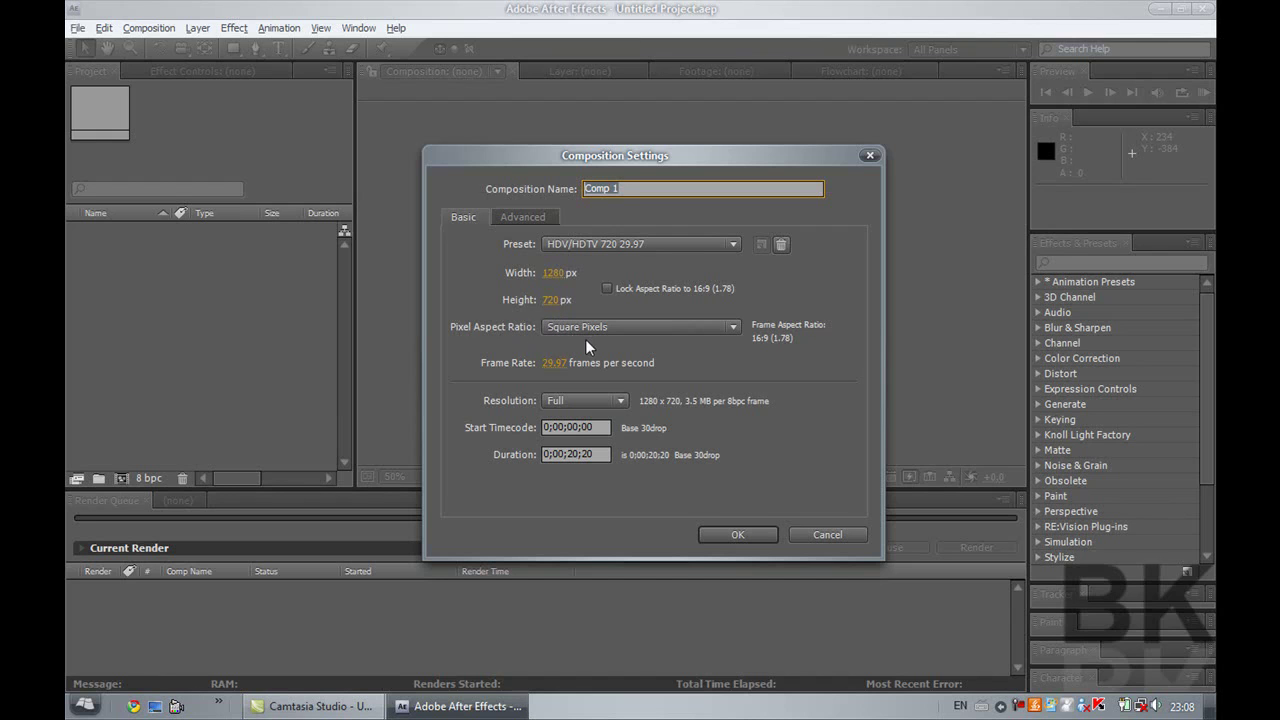
pyautogui.click(759, 532)
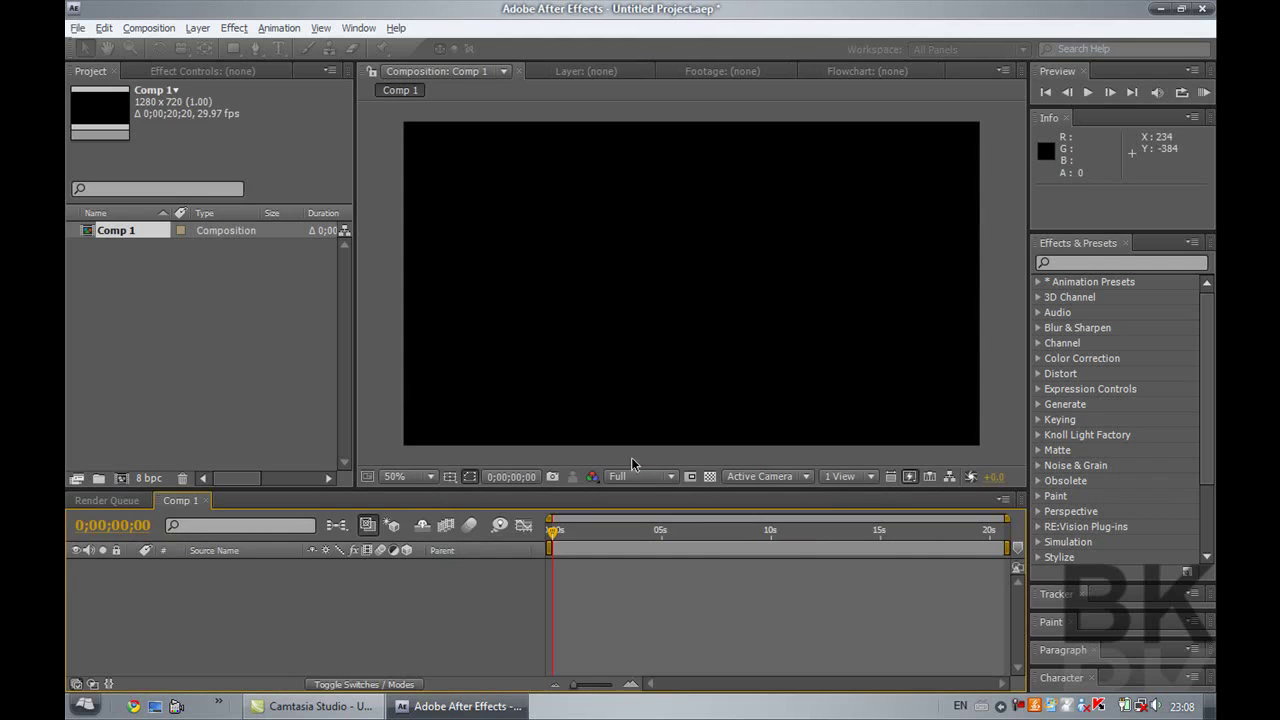
# Step: Import the footage file 'Showdown stoke effect.avi' into the project
pyautogui.click(77, 28)
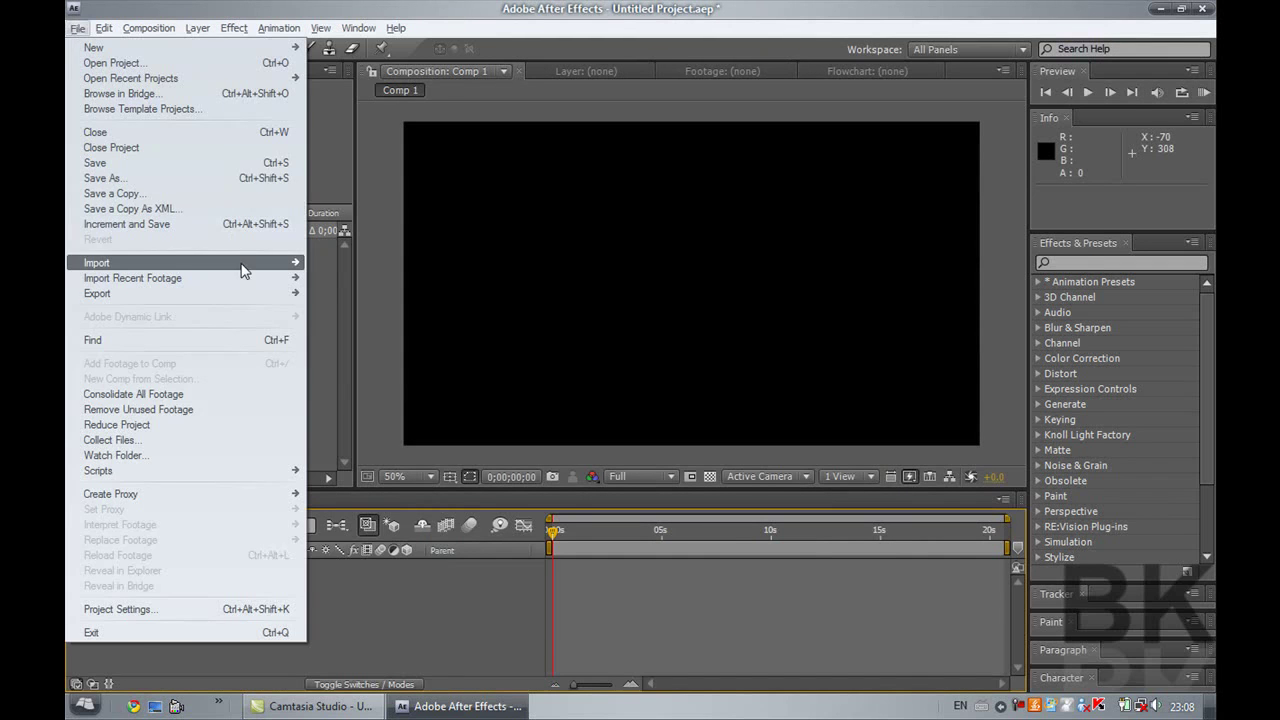
pyautogui.moveTo(251, 264)
pyautogui.click(318, 263)
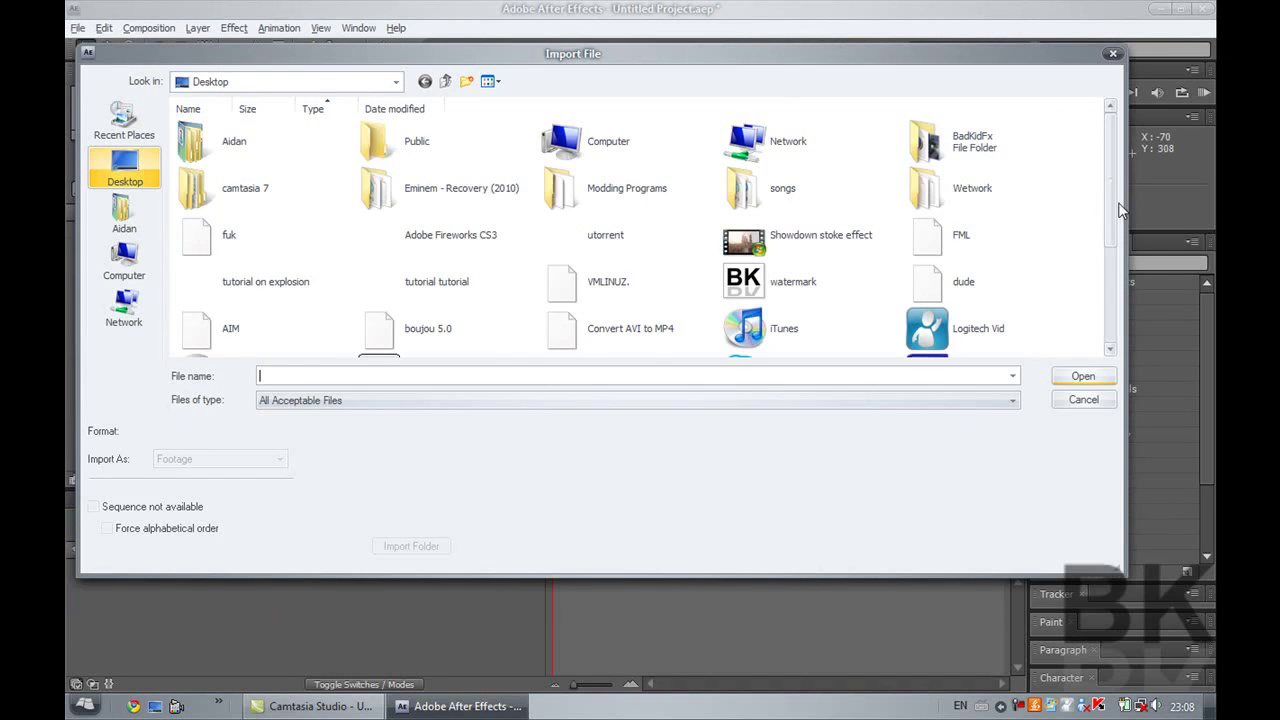
pyautogui.scroll(-3, 900, 330)
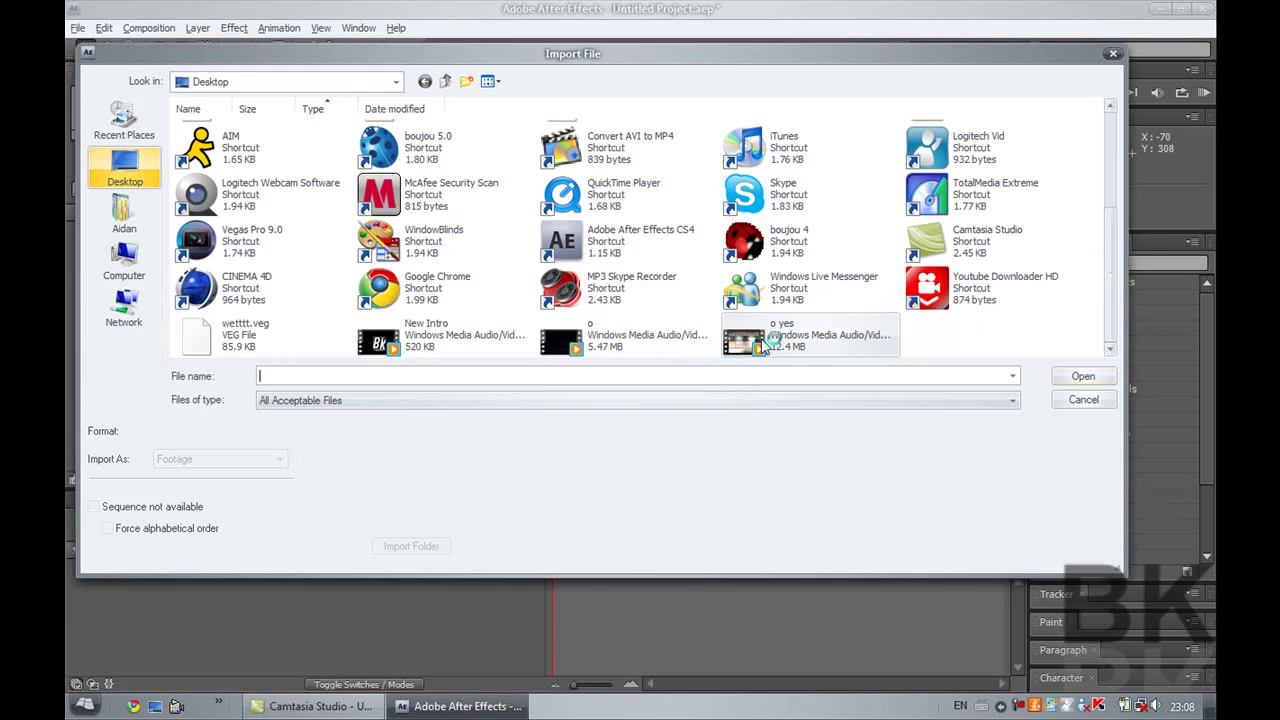
pyautogui.click(1104, 181)
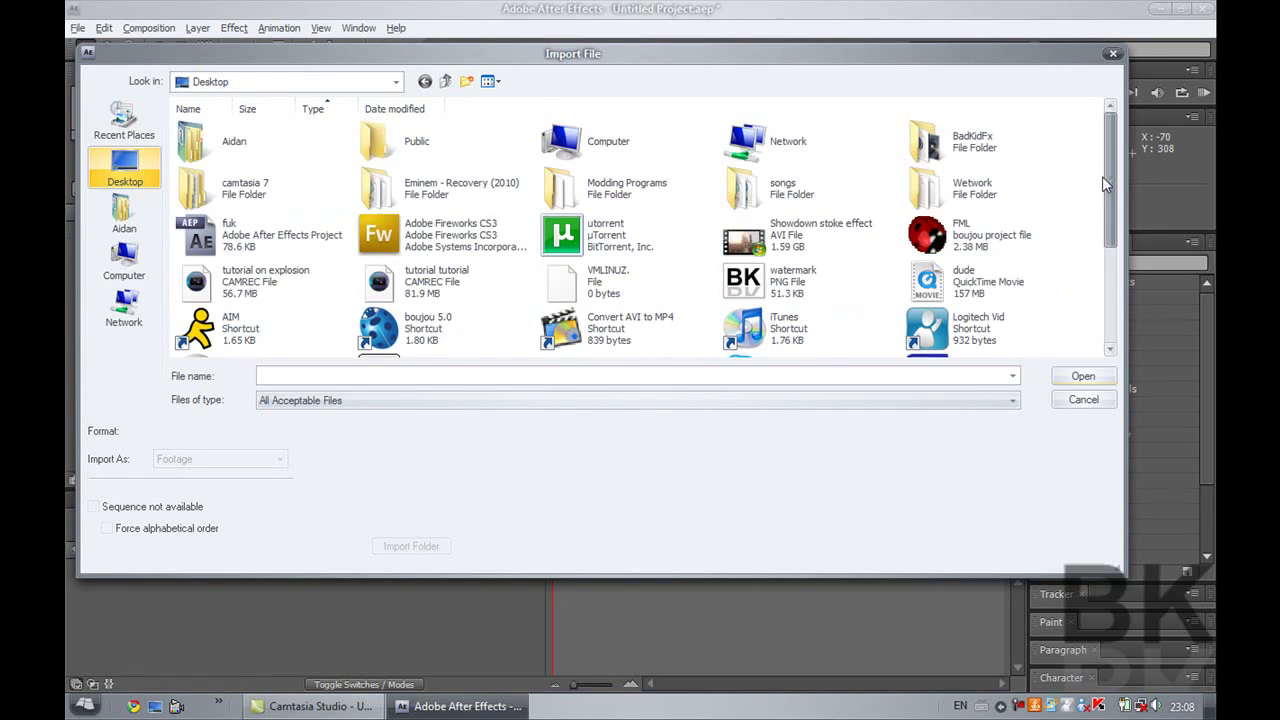
pyautogui.moveTo(1104, 183); pyautogui.dragTo(1100, 238)
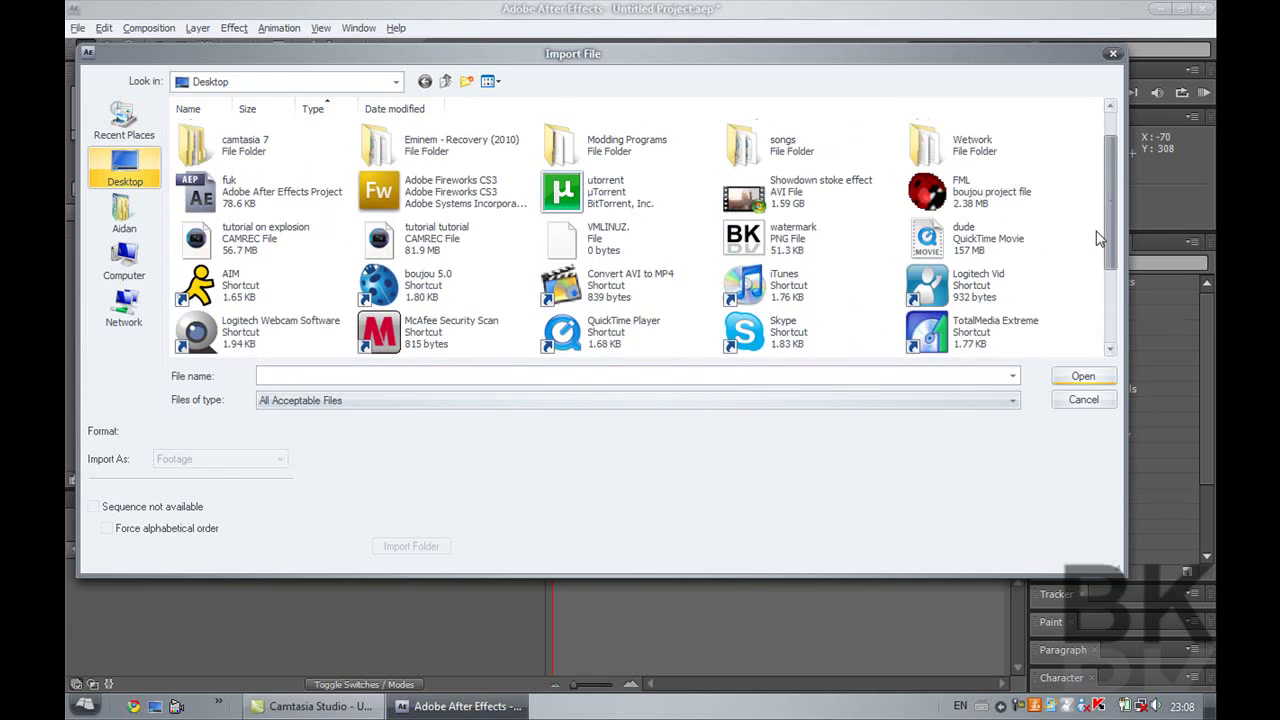
pyautogui.click(868, 190)
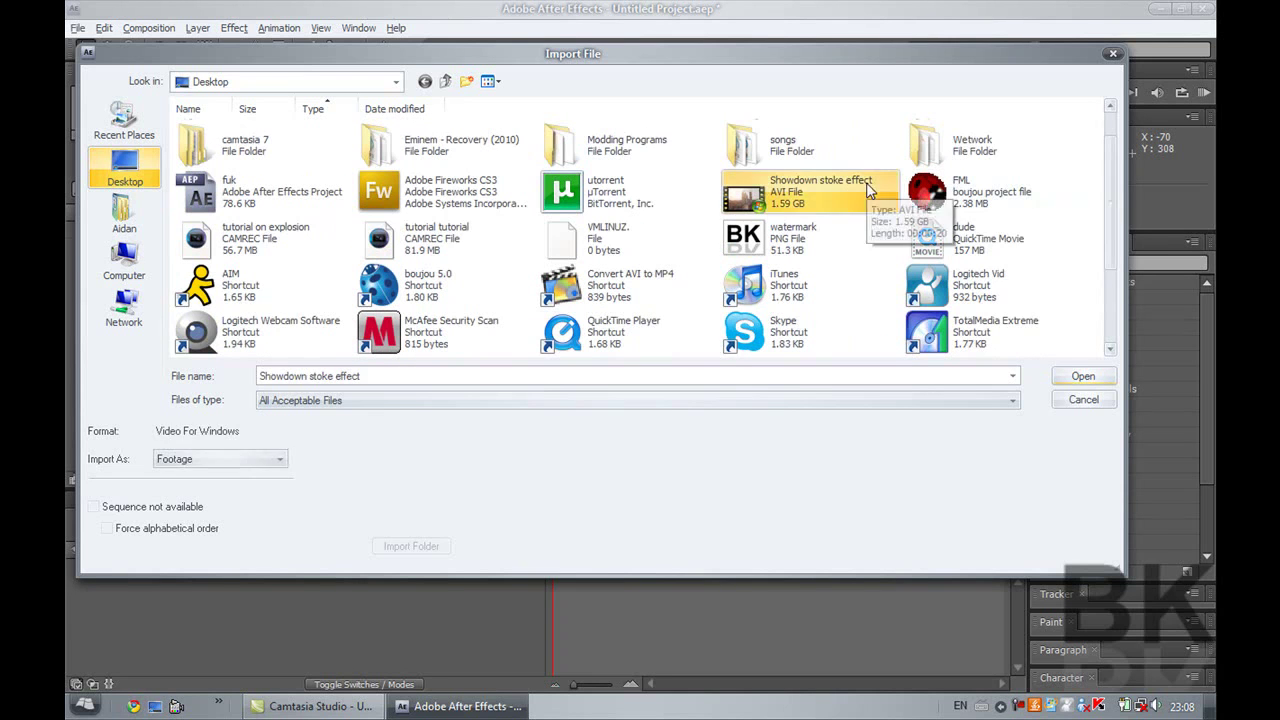
pyautogui.click(1082, 376)
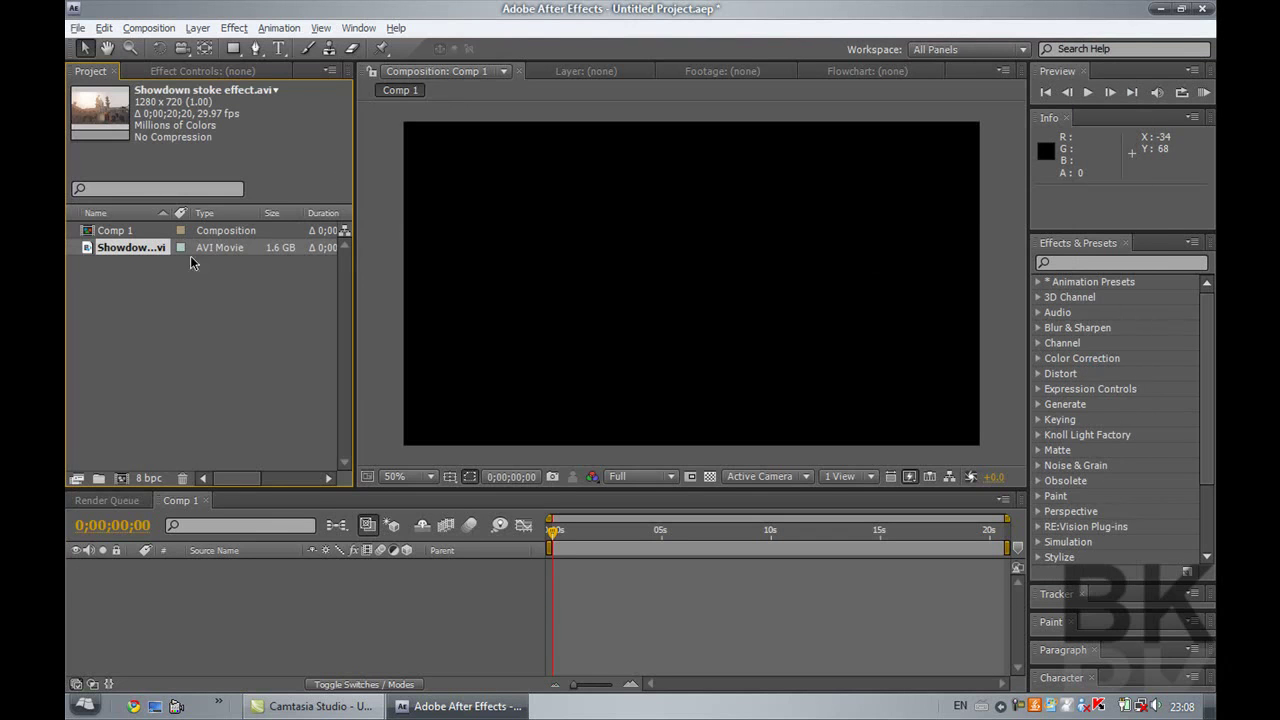
# Step: Place the Showdown footage in the Comp 1 timeline and add Adjustment Layer 1 above it
pyautogui.moveTo(157, 257); pyautogui.dragTo(180, 566)
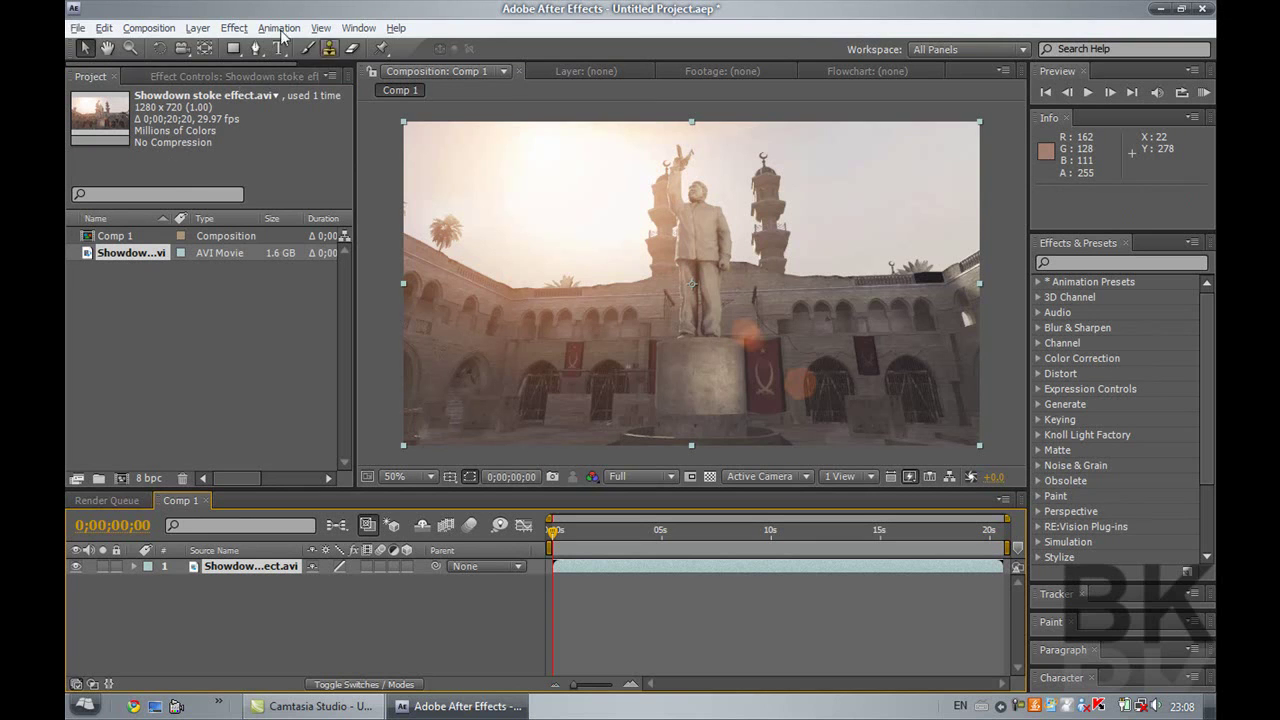
pyautogui.click(197, 28)
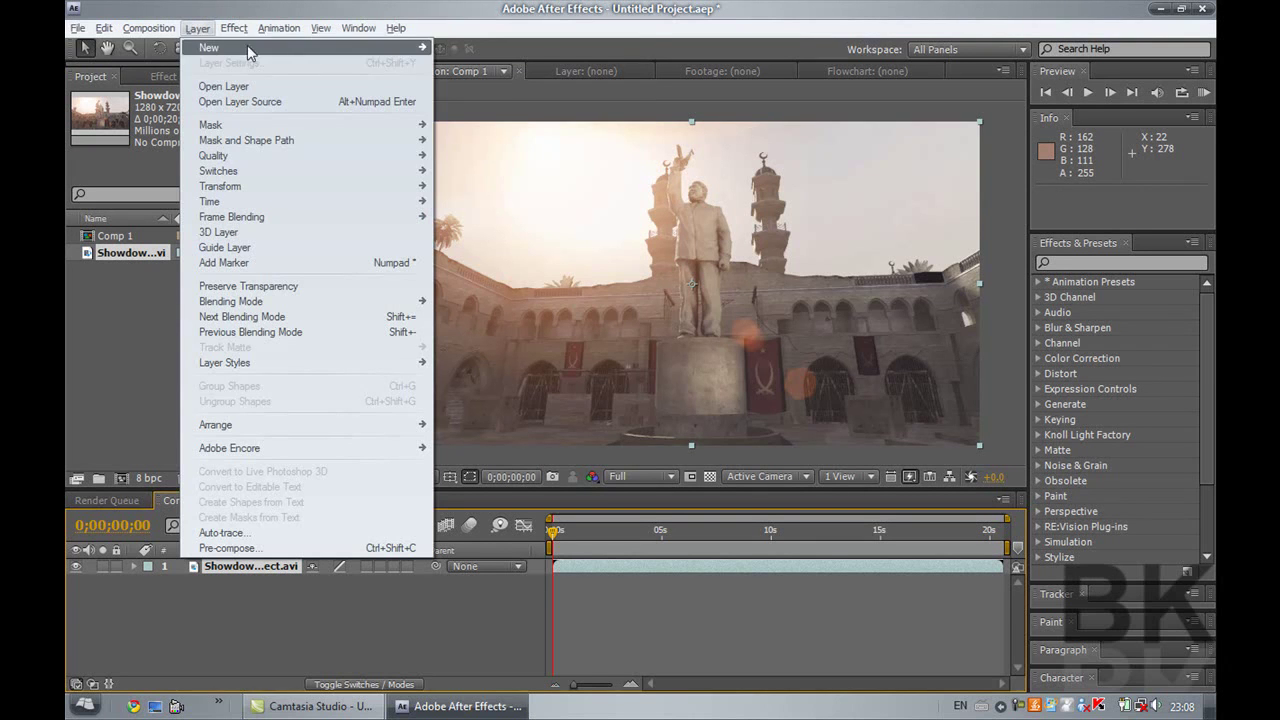
pyautogui.moveTo(248, 48)
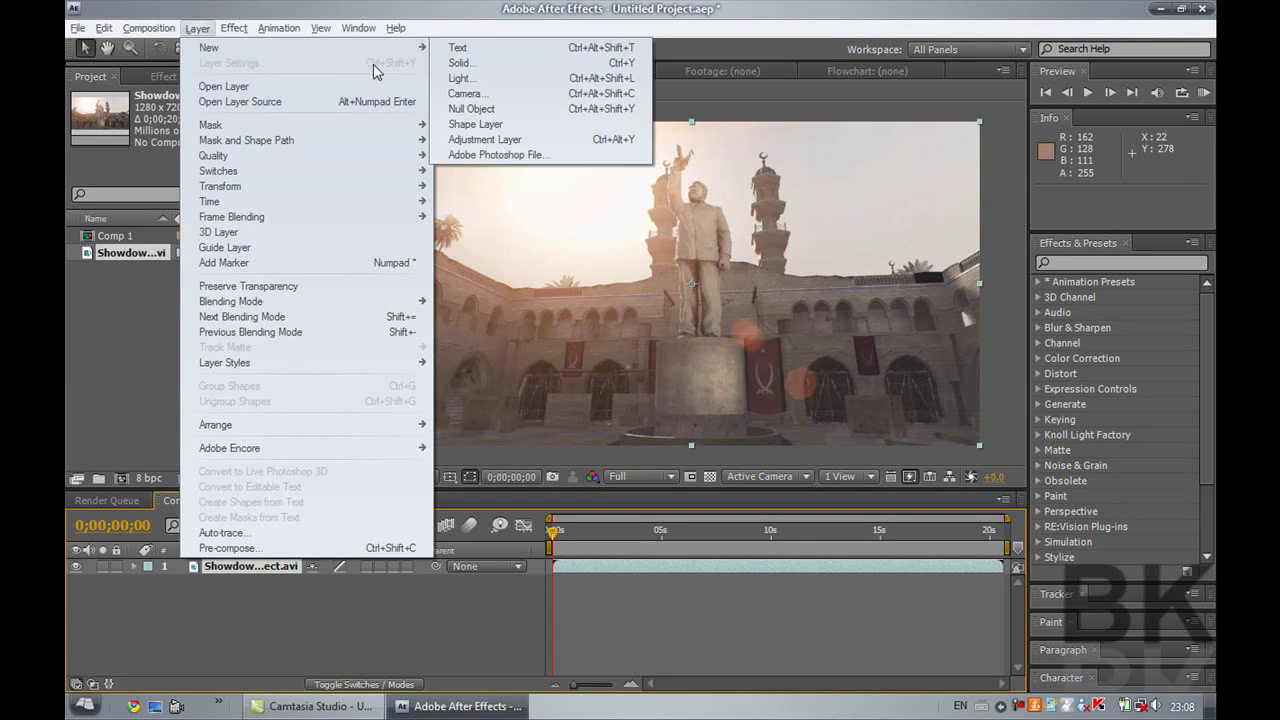
pyautogui.click(494, 146)
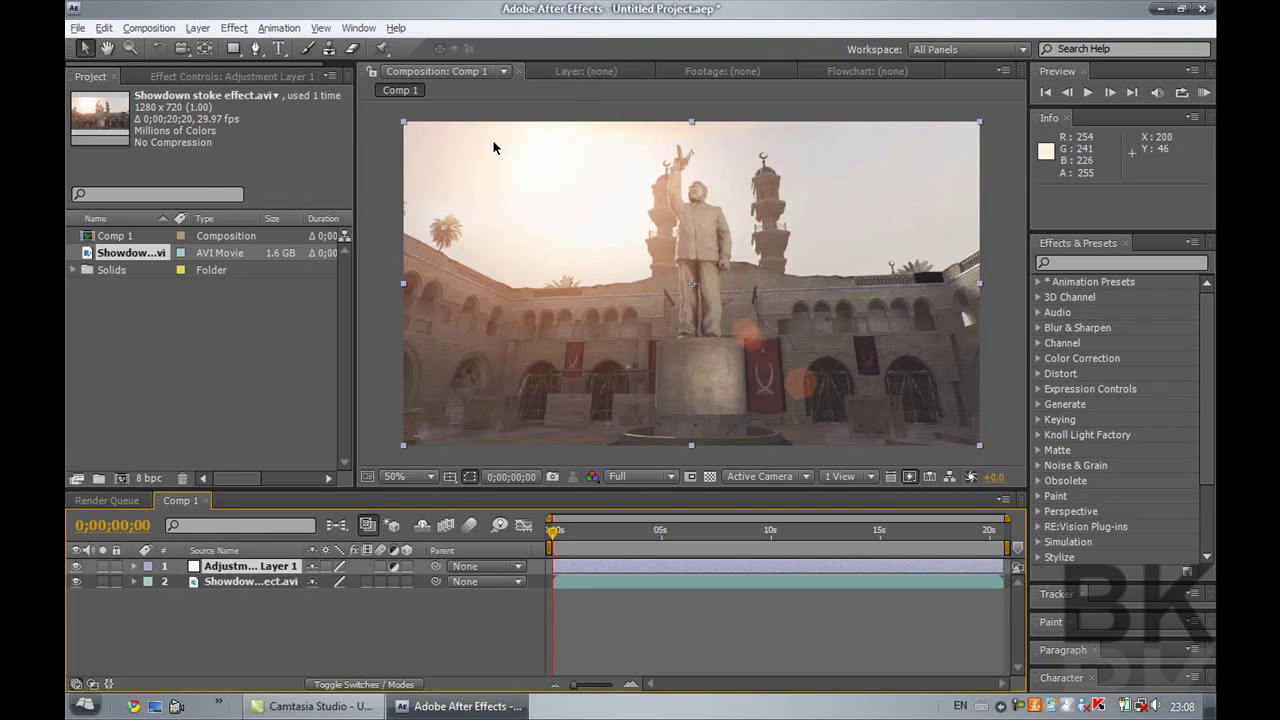
# Step: At 100% view, start the Pen mask at the statue's feet and trace up the leg
pyautogui.click(257, 50)
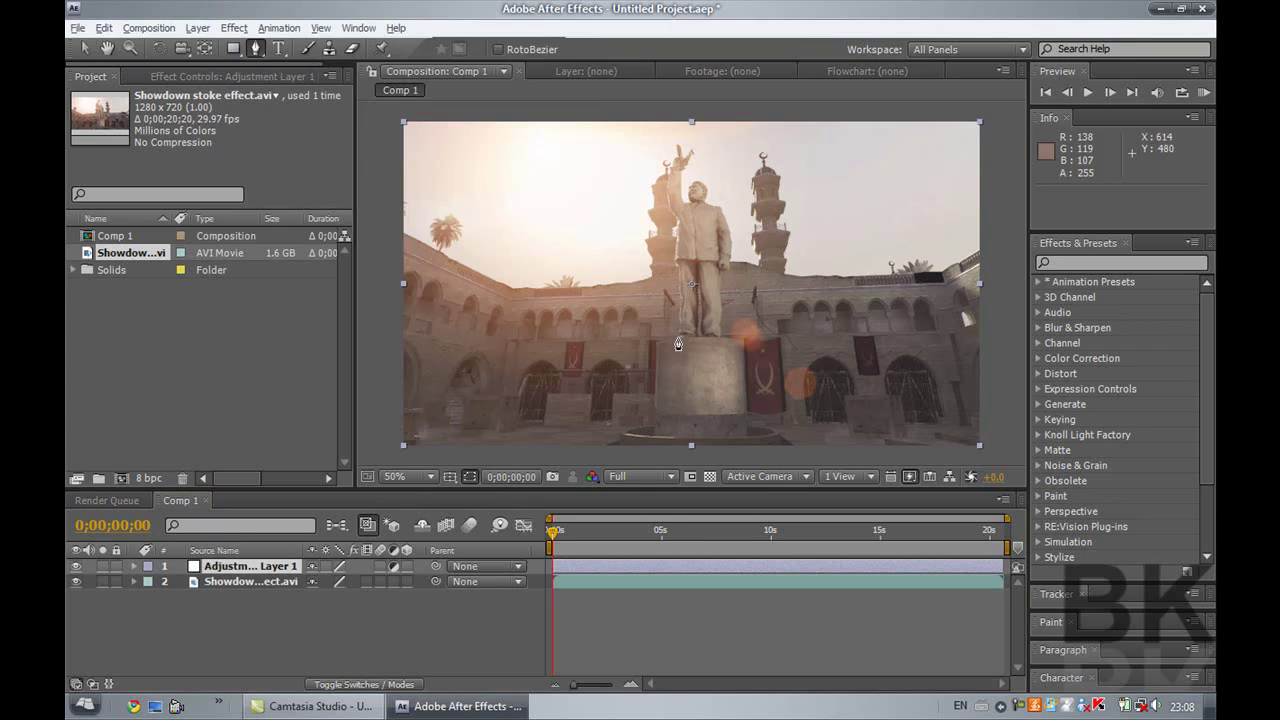
pyautogui.click(416, 477)
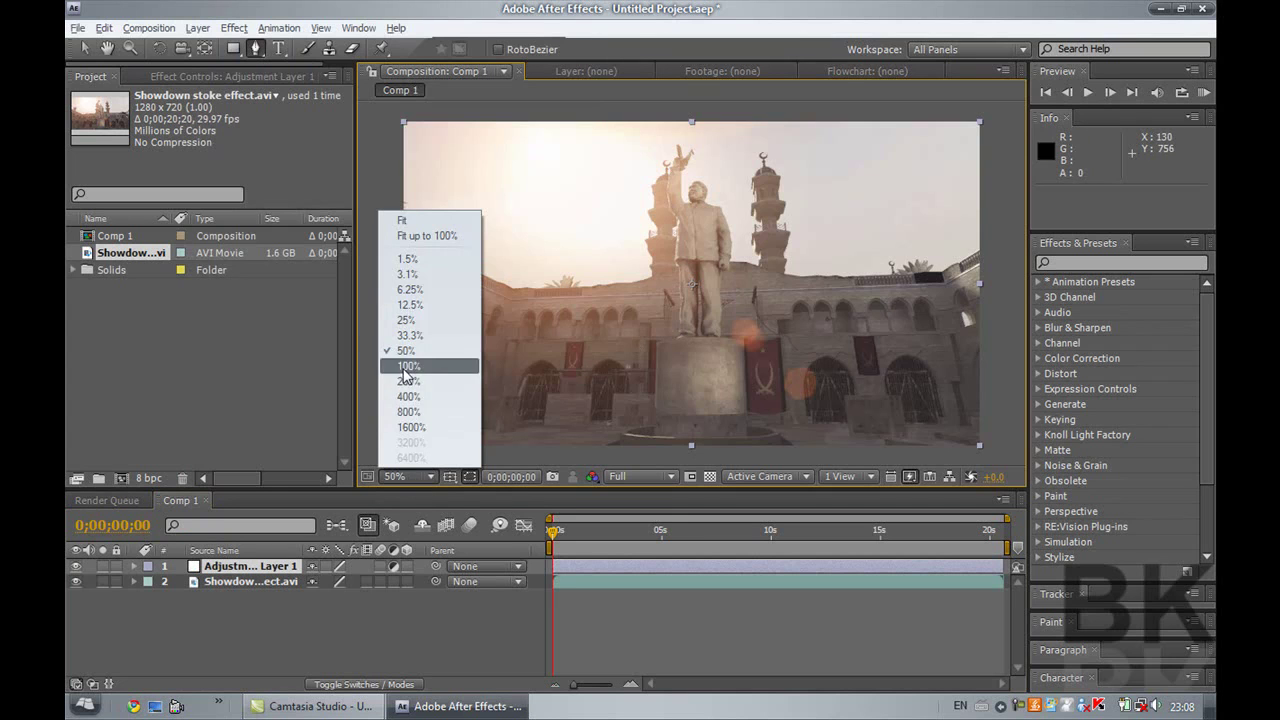
pyautogui.click(406, 368)
pyautogui.click(662, 395)
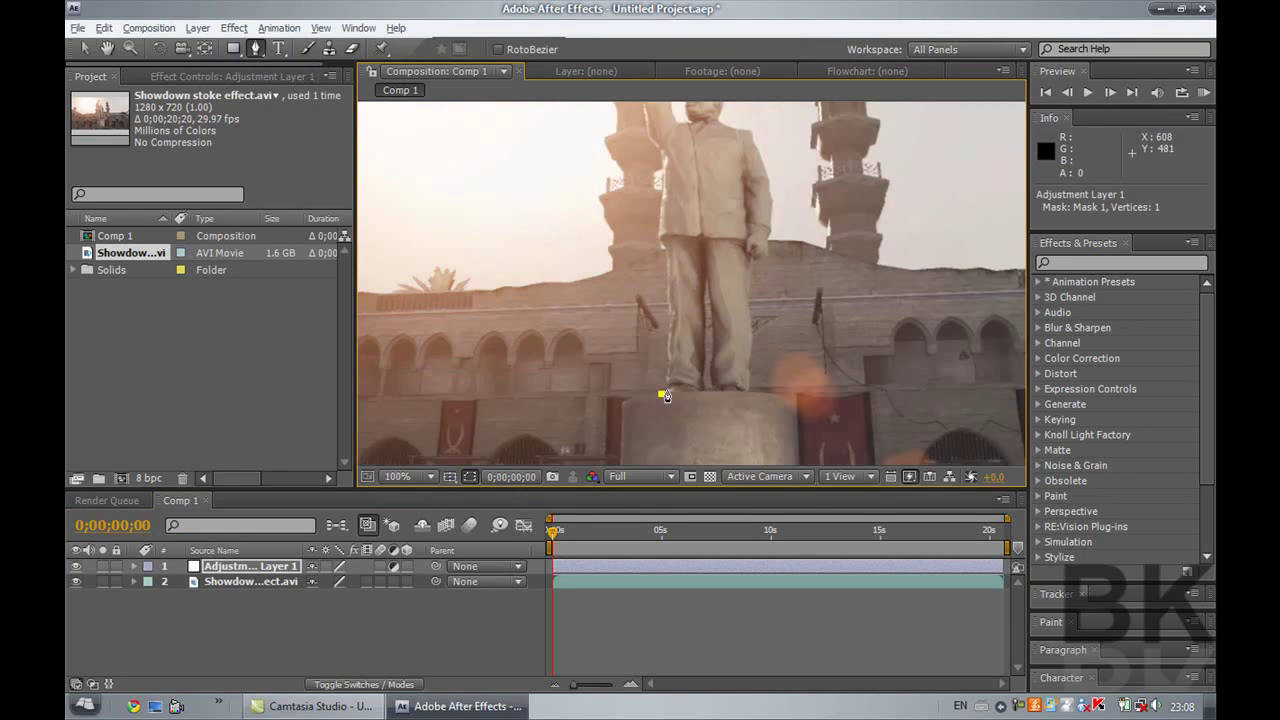
pyautogui.click(666, 382)
pyautogui.click(668, 361)
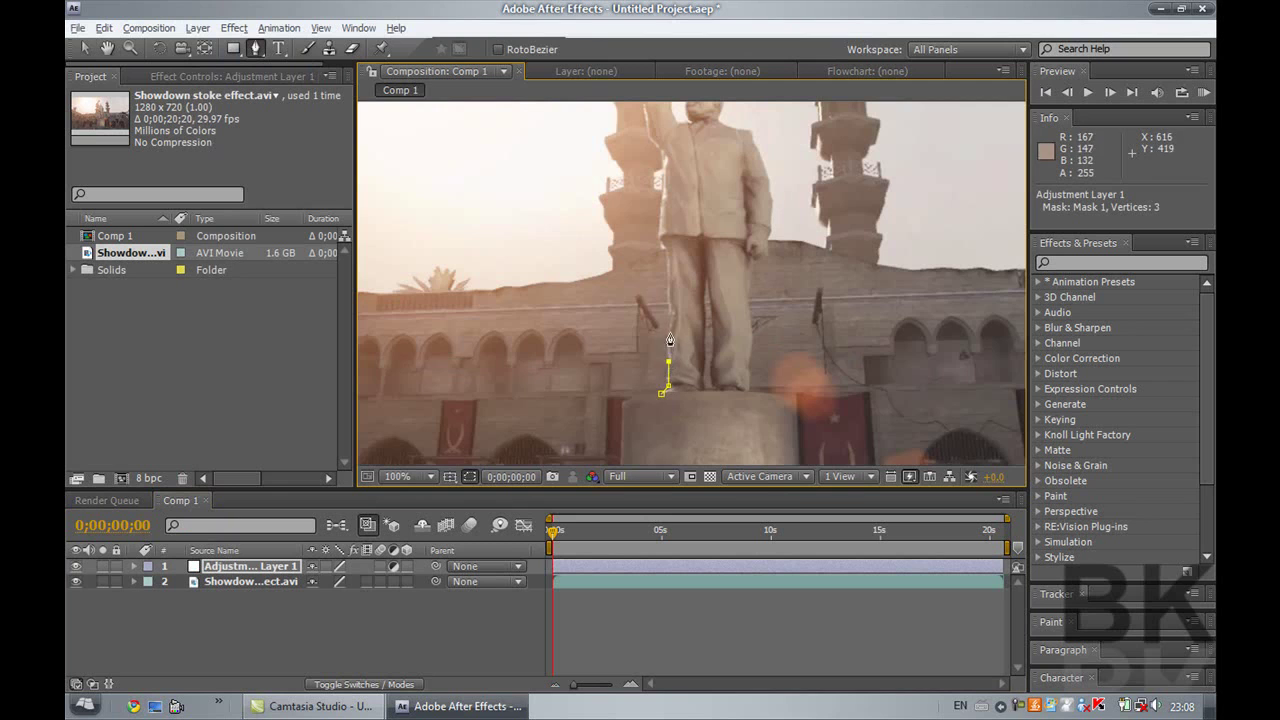
pyautogui.click(669, 332)
pyautogui.click(670, 302)
pyautogui.click(665, 262)
pyautogui.click(659, 218)
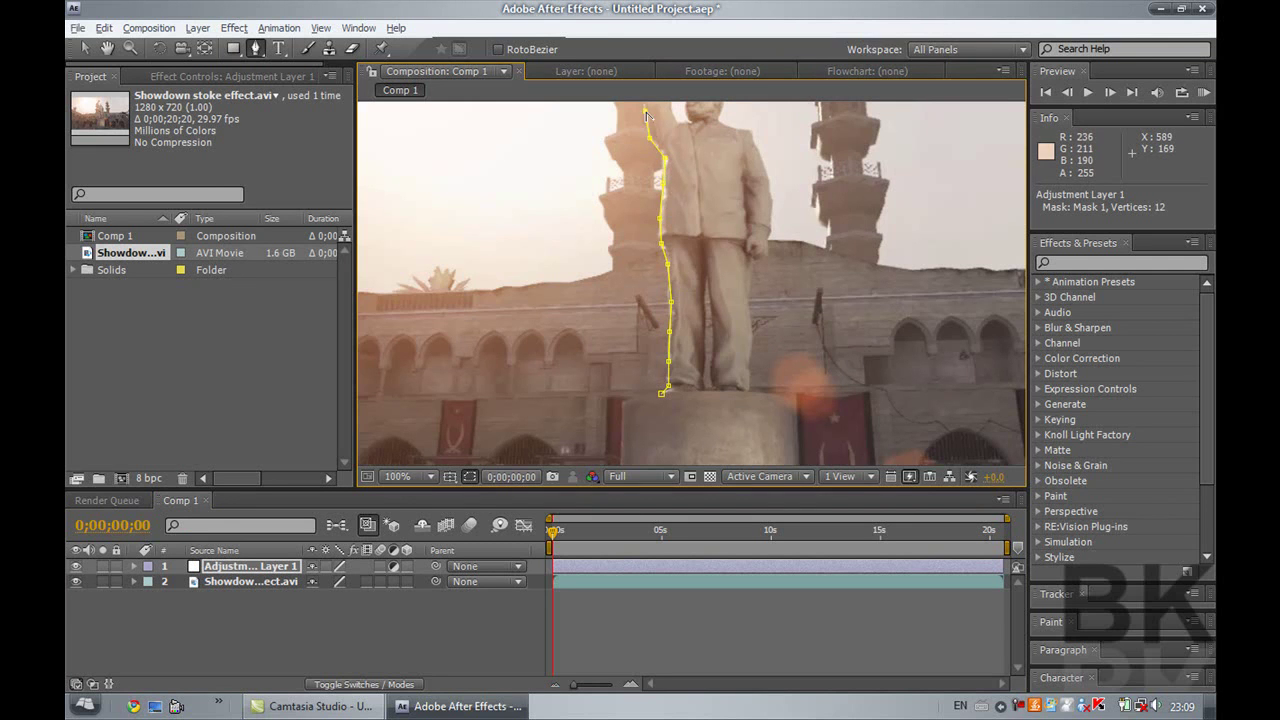
# Step: Continue the mask around the raised arm, hand and head, then down the outer leg
pyautogui.click(107, 48)
pyautogui.moveTo(458, 208); pyautogui.dragTo(438, 350)
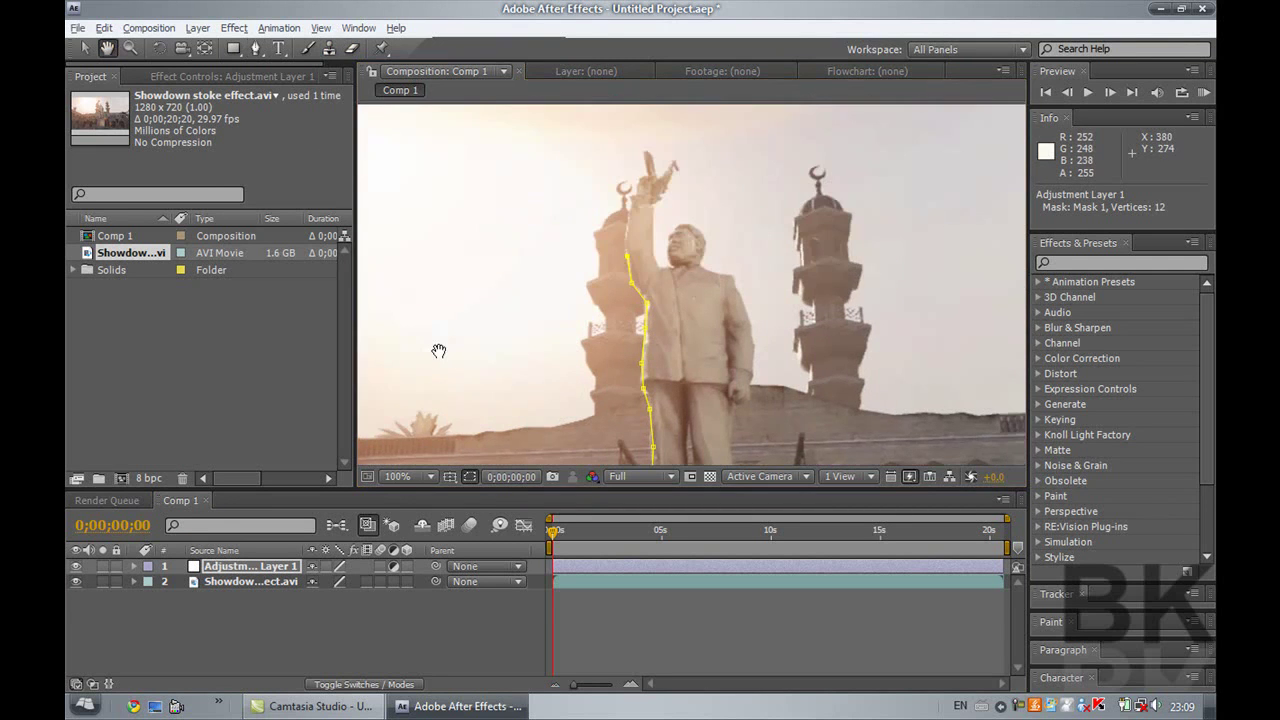
pyautogui.moveTo(522, 189); pyautogui.dragTo(468, 152)
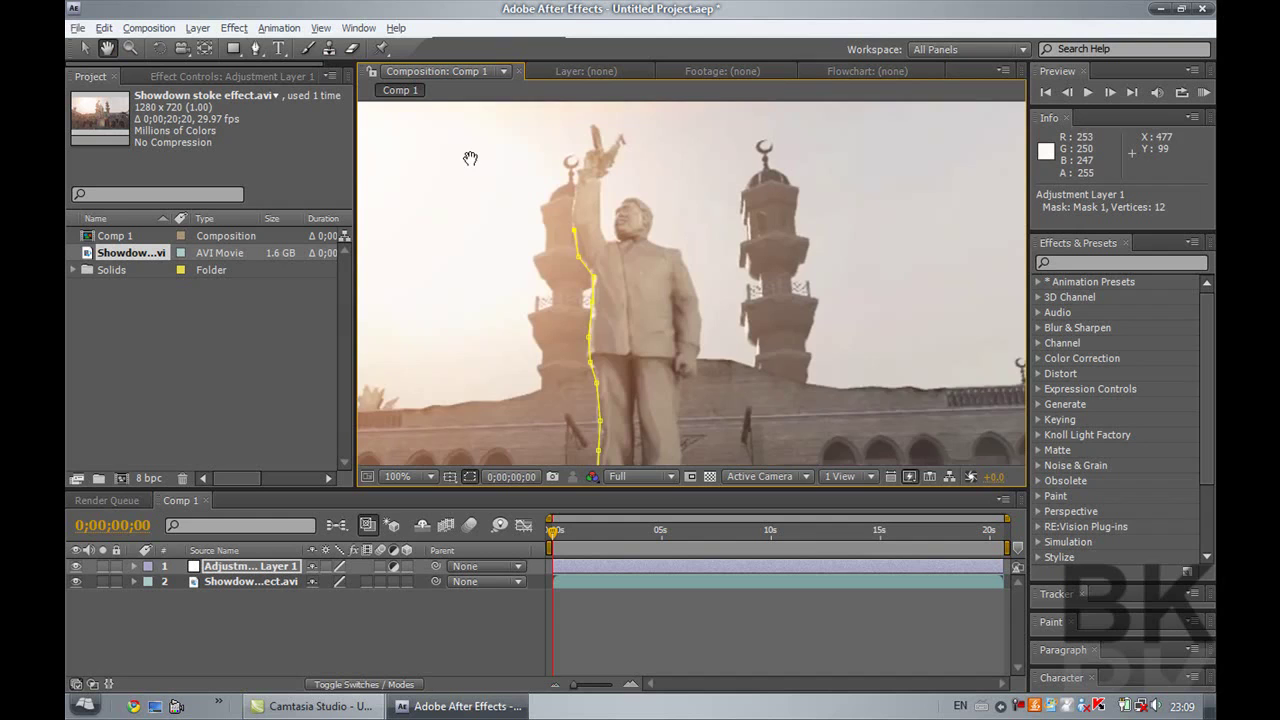
pyautogui.click(255, 48)
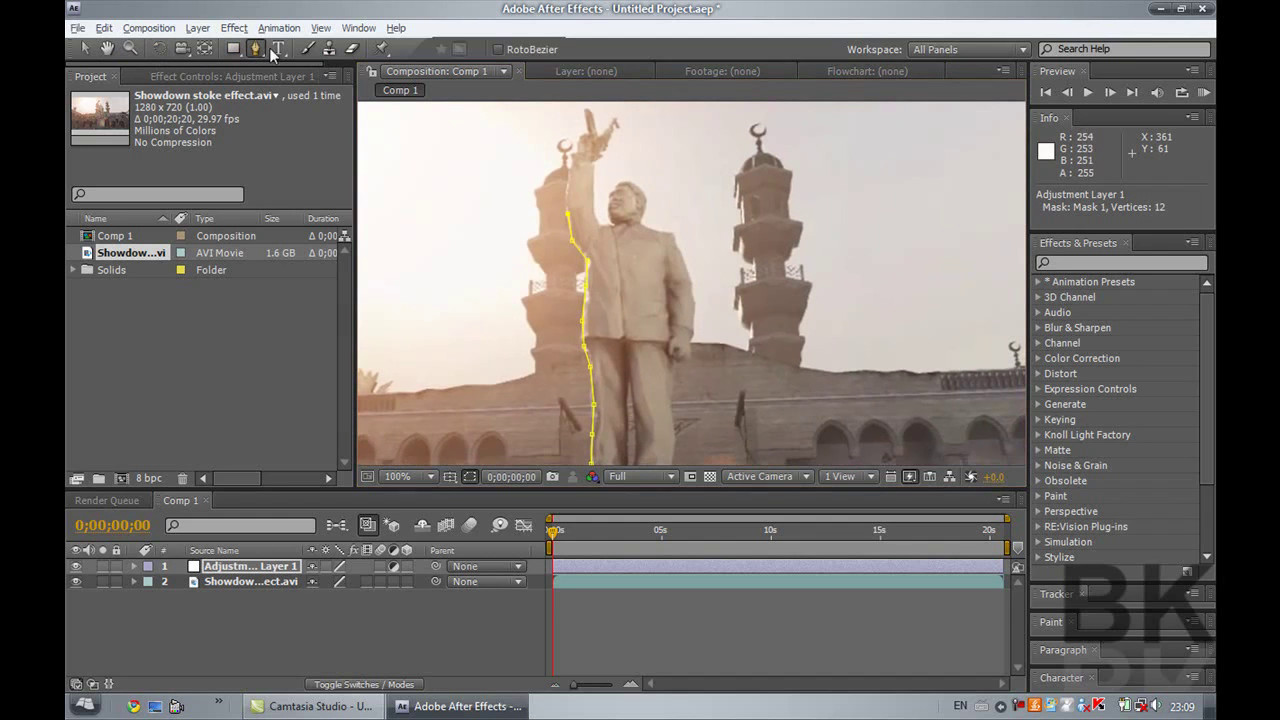
pyautogui.click(569, 158)
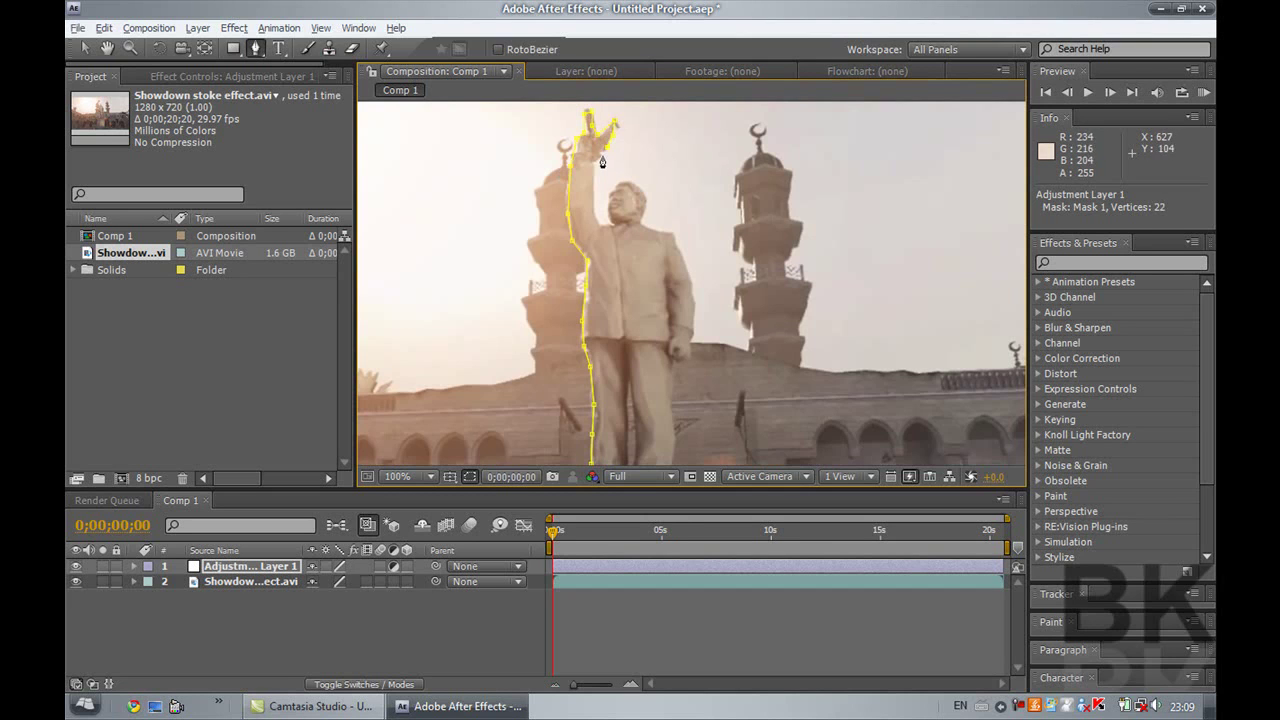
pyautogui.click(596, 214)
pyautogui.click(604, 224)
pyautogui.click(616, 226)
pyautogui.click(606, 194)
pyautogui.click(692, 357)
pyautogui.click(678, 361)
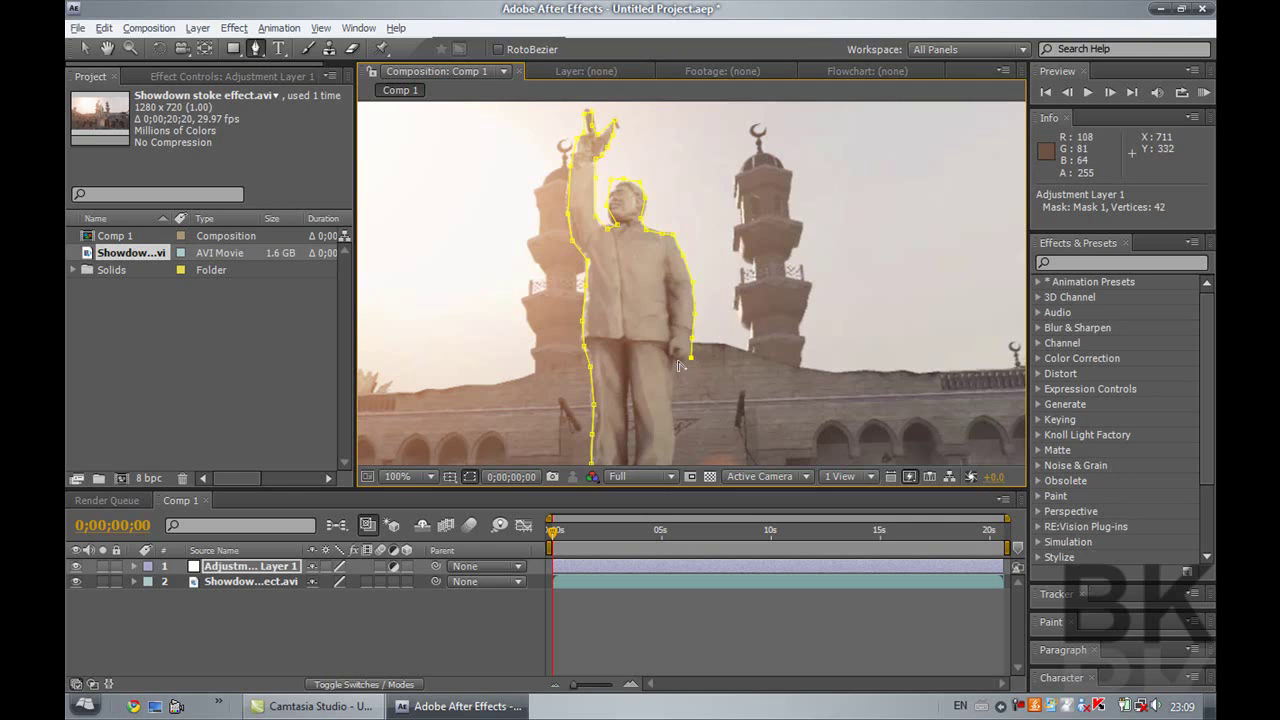
pyautogui.click(674, 381)
pyautogui.click(673, 405)
pyautogui.click(676, 424)
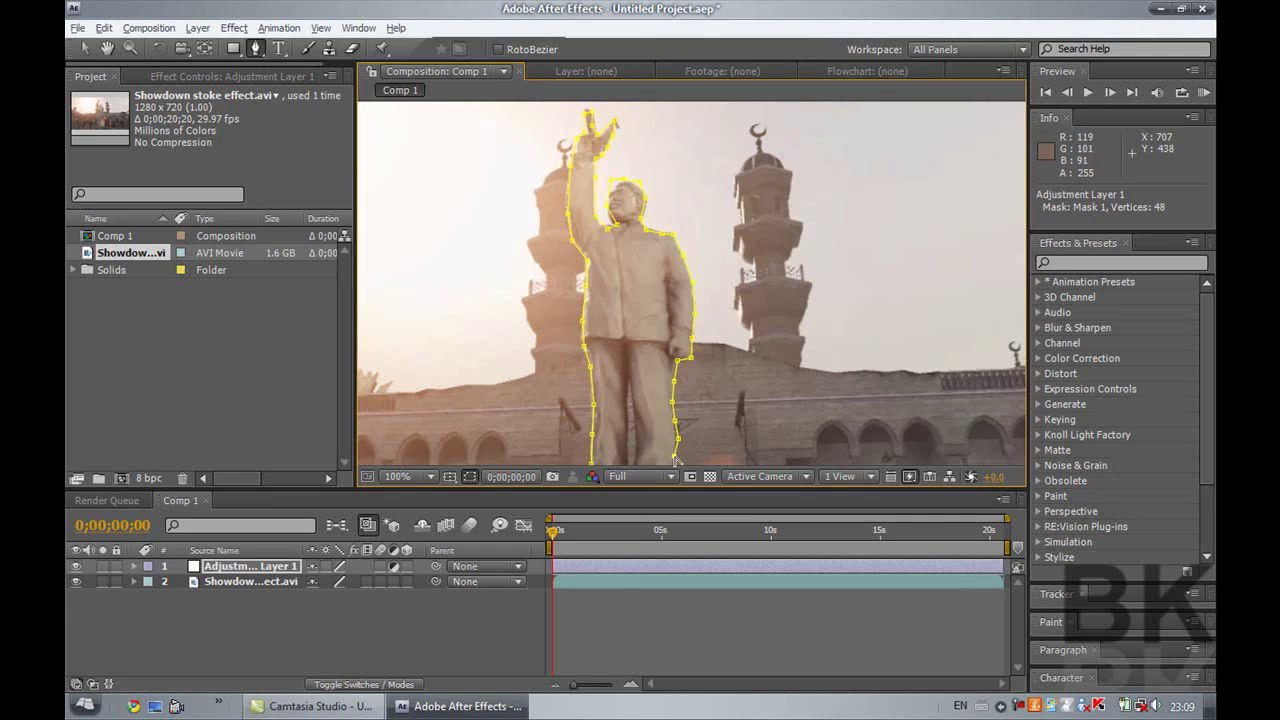
# Step: Finish the mask along the feet and between the legs, completing the statue outline
pyautogui.click(107, 48)
pyautogui.moveTo(537, 286); pyautogui.dragTo(477, 115)
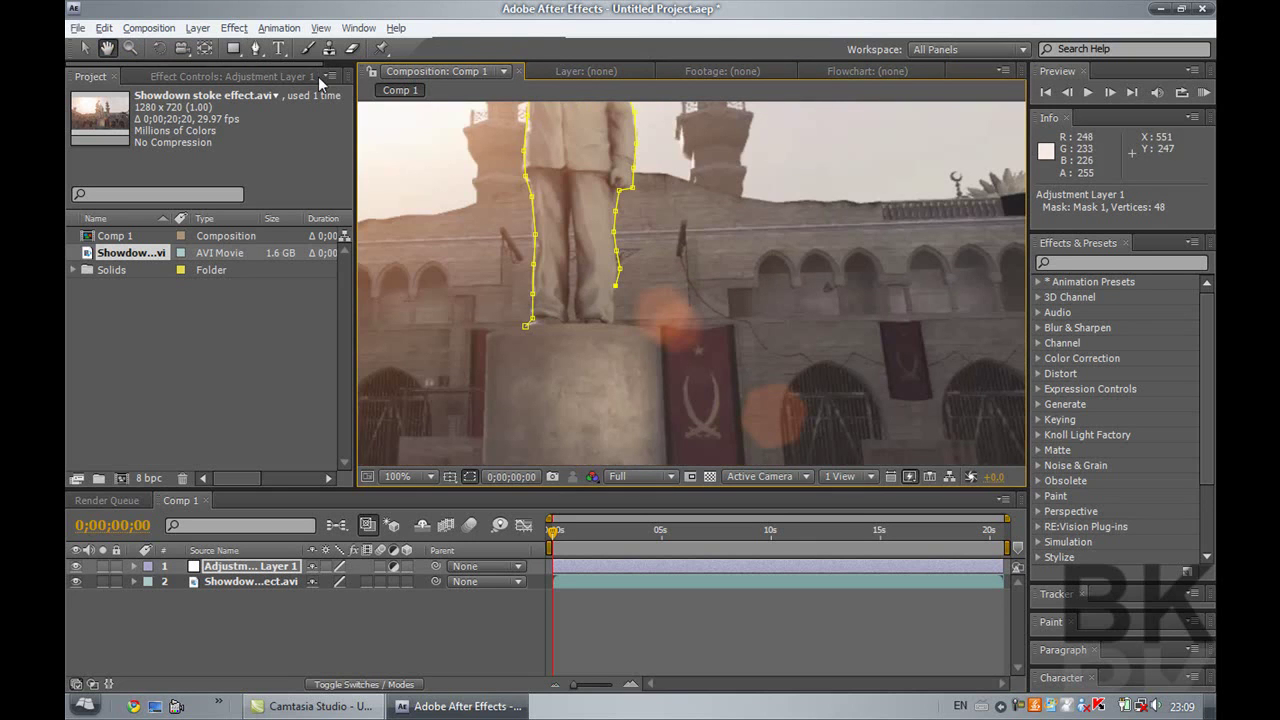
pyautogui.click(255, 48)
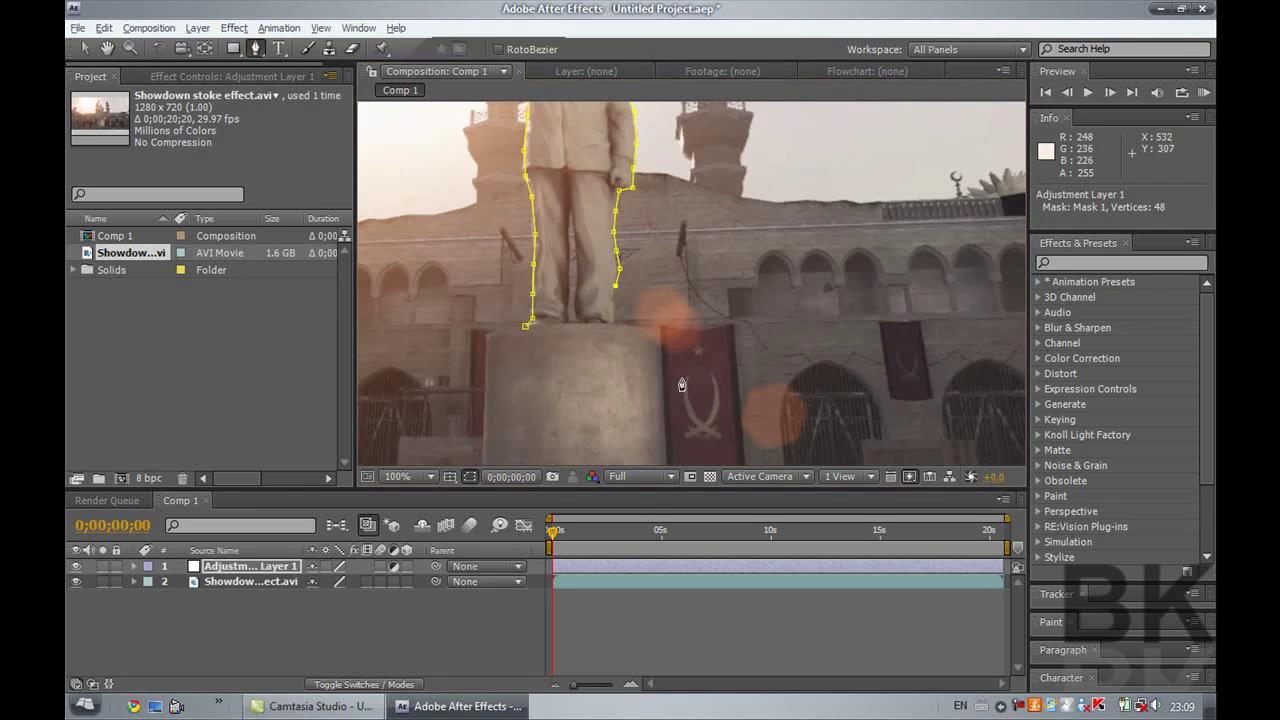
pyautogui.click(612, 322)
pyautogui.click(583, 321)
pyautogui.click(579, 285)
pyautogui.click(575, 241)
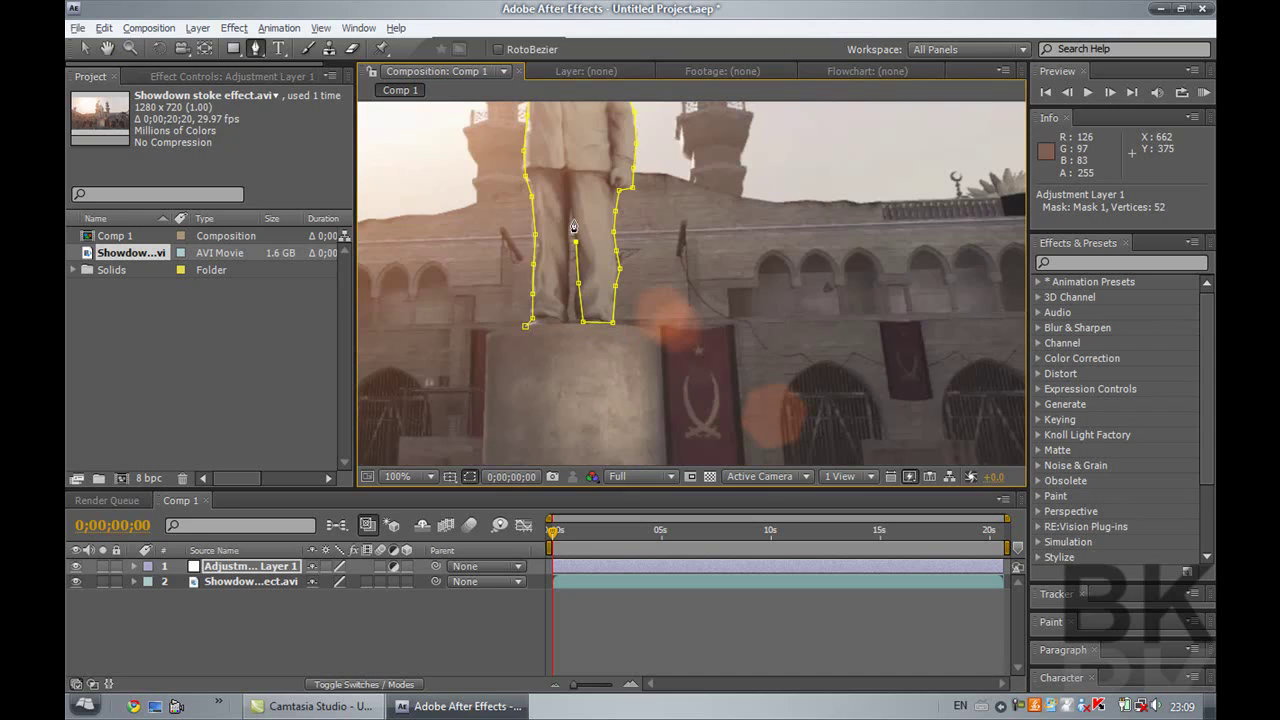
pyautogui.click(570, 215)
pyautogui.click(567, 243)
pyautogui.click(567, 284)
pyautogui.click(565, 315)
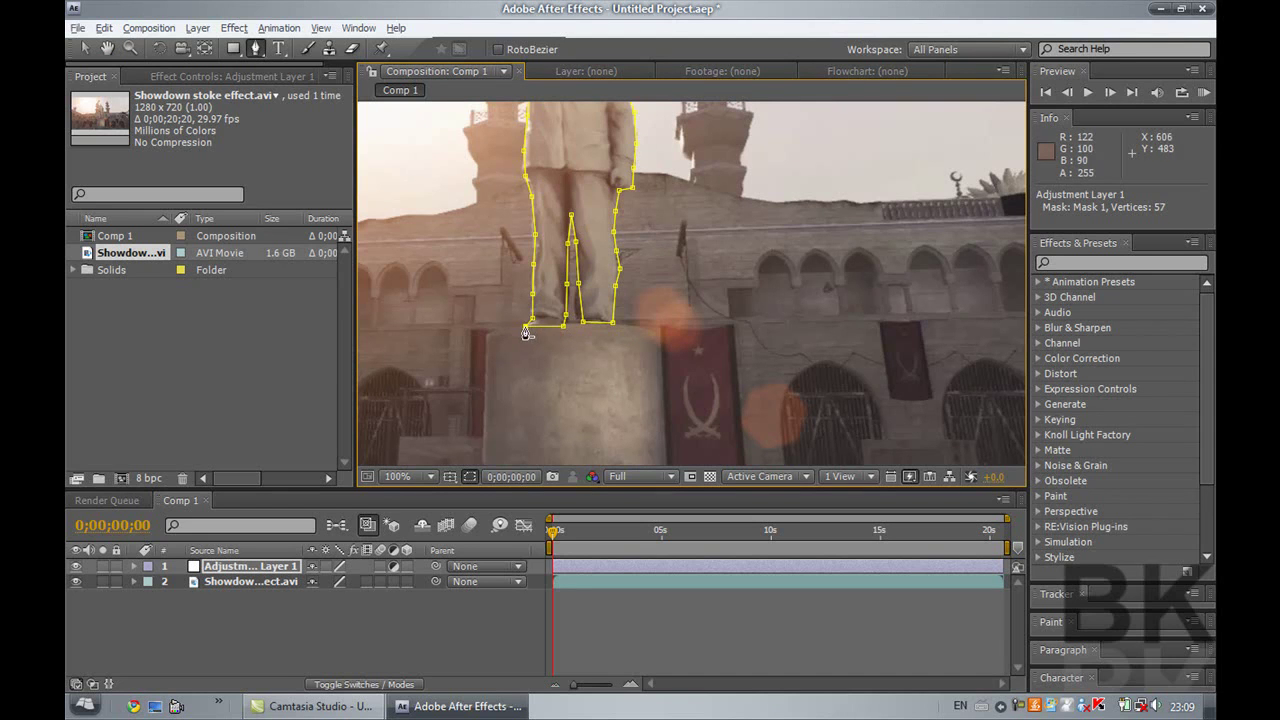
pyautogui.click(85, 48)
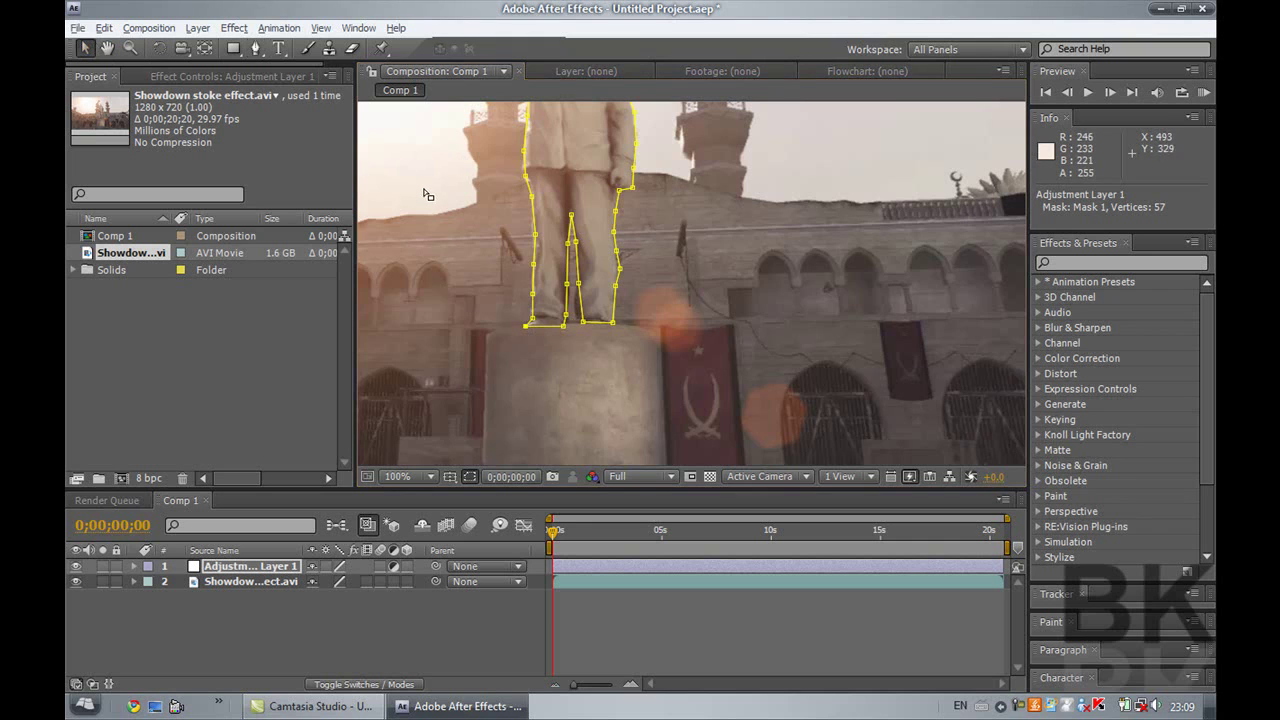
pyautogui.click(105, 53)
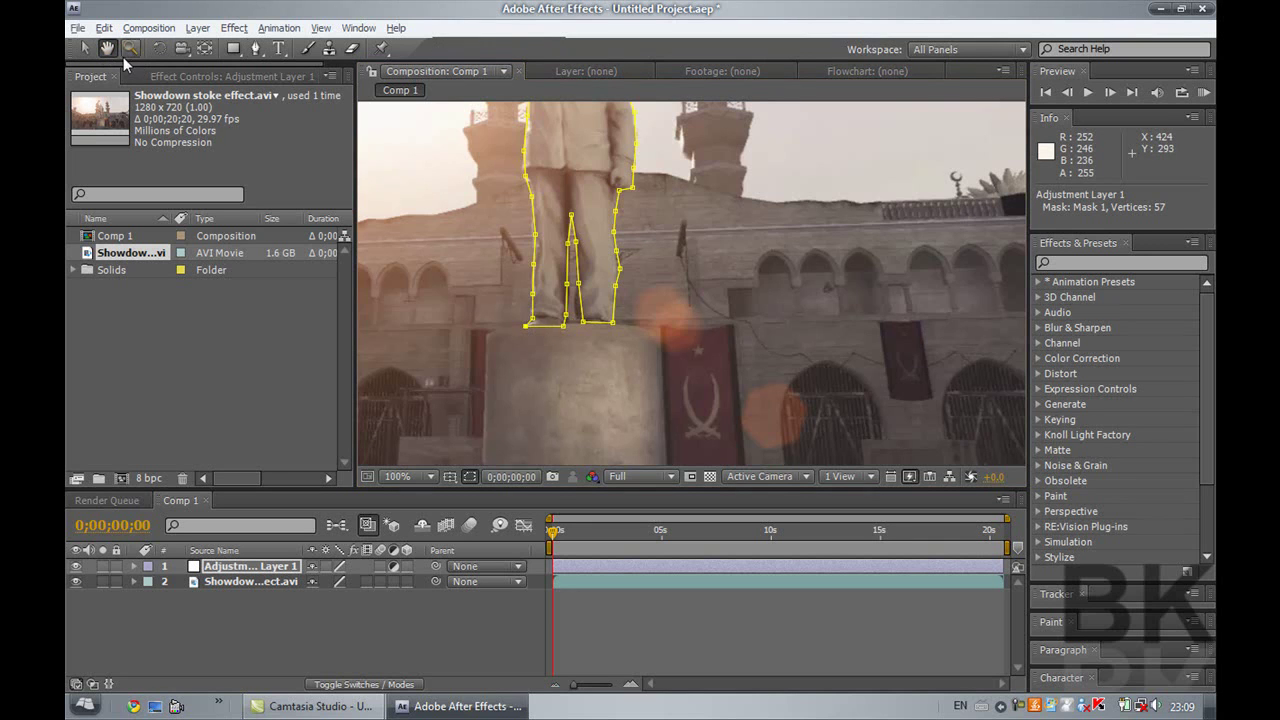
# Step: Apply the Generate > Stroke effect to the adjustment layer
pyautogui.moveTo(430, 168); pyautogui.dragTo(456, 299)
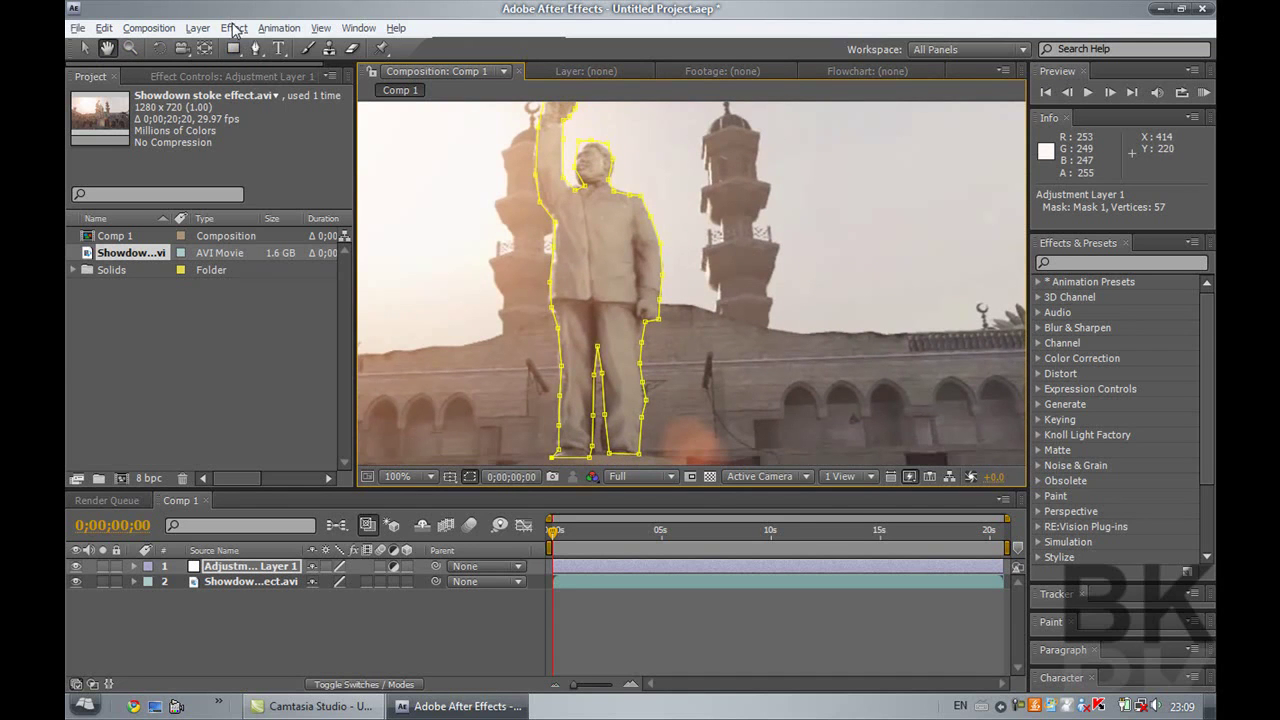
pyautogui.click(234, 28)
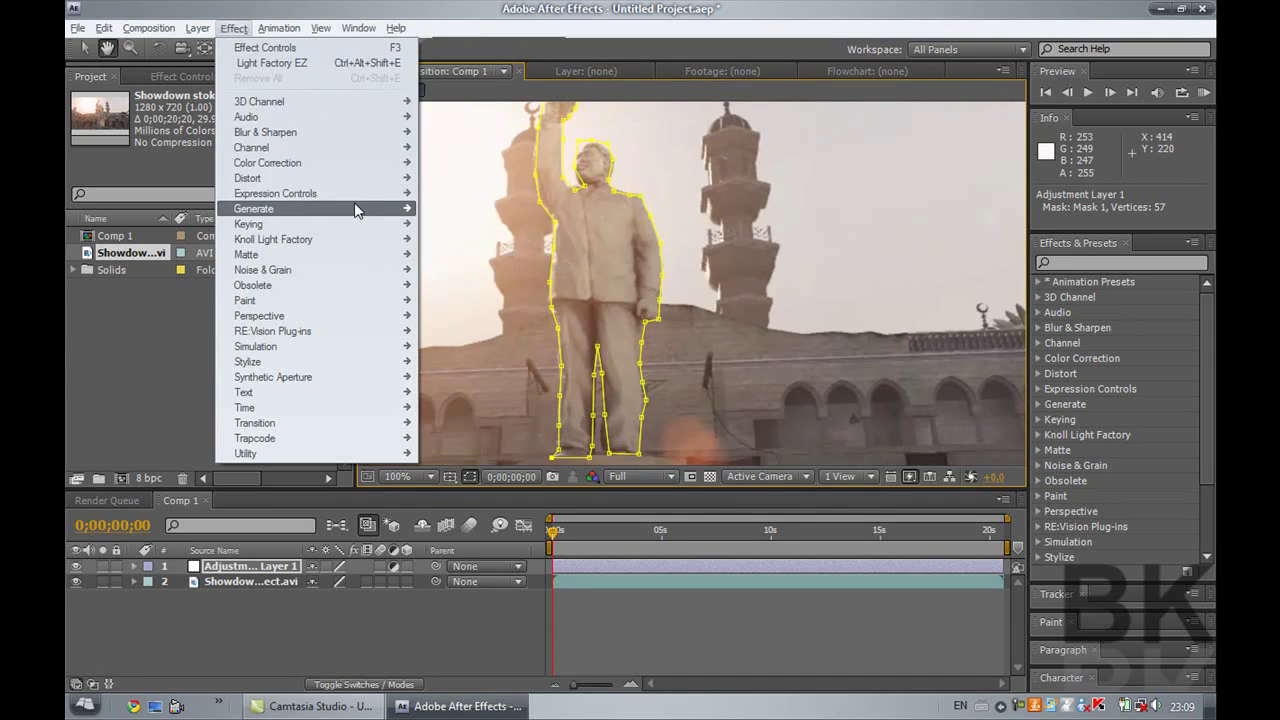
pyautogui.moveTo(354, 204)
pyautogui.click(505, 546)
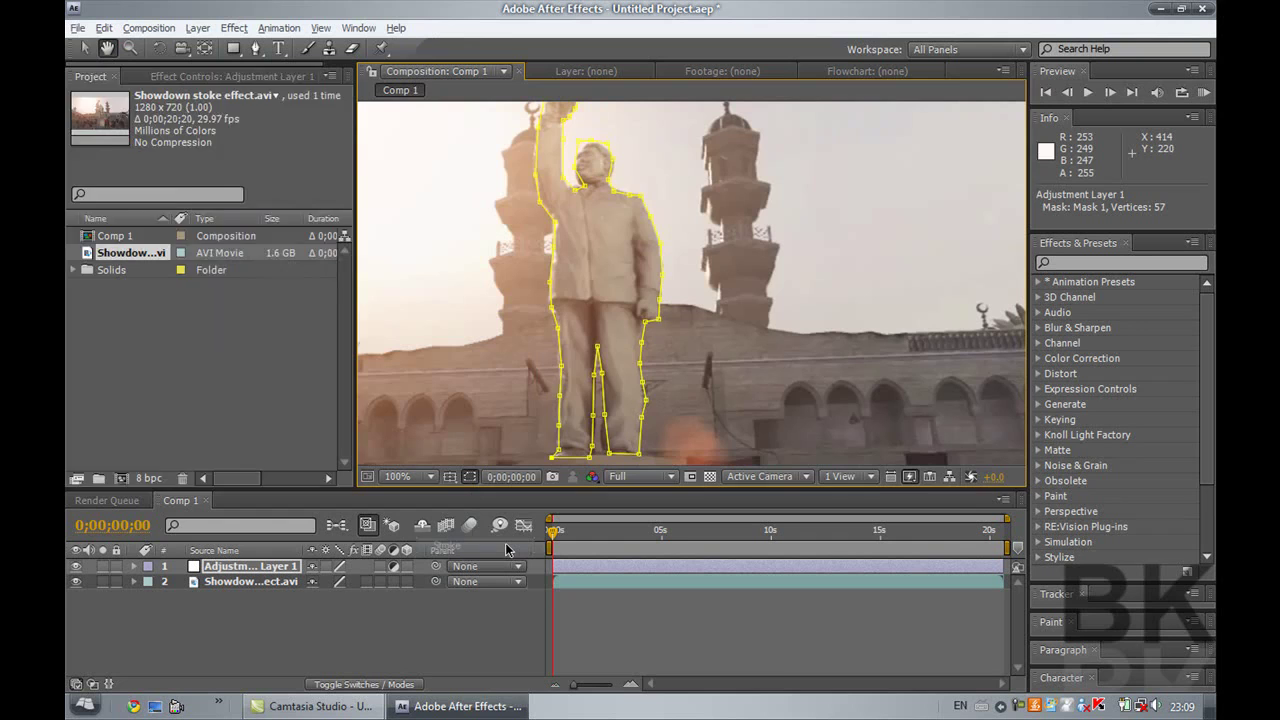
pyautogui.press('v')
# Step: Set the stroke colour to black (000000) and the brush size to 3.0
pyautogui.click(205, 187)
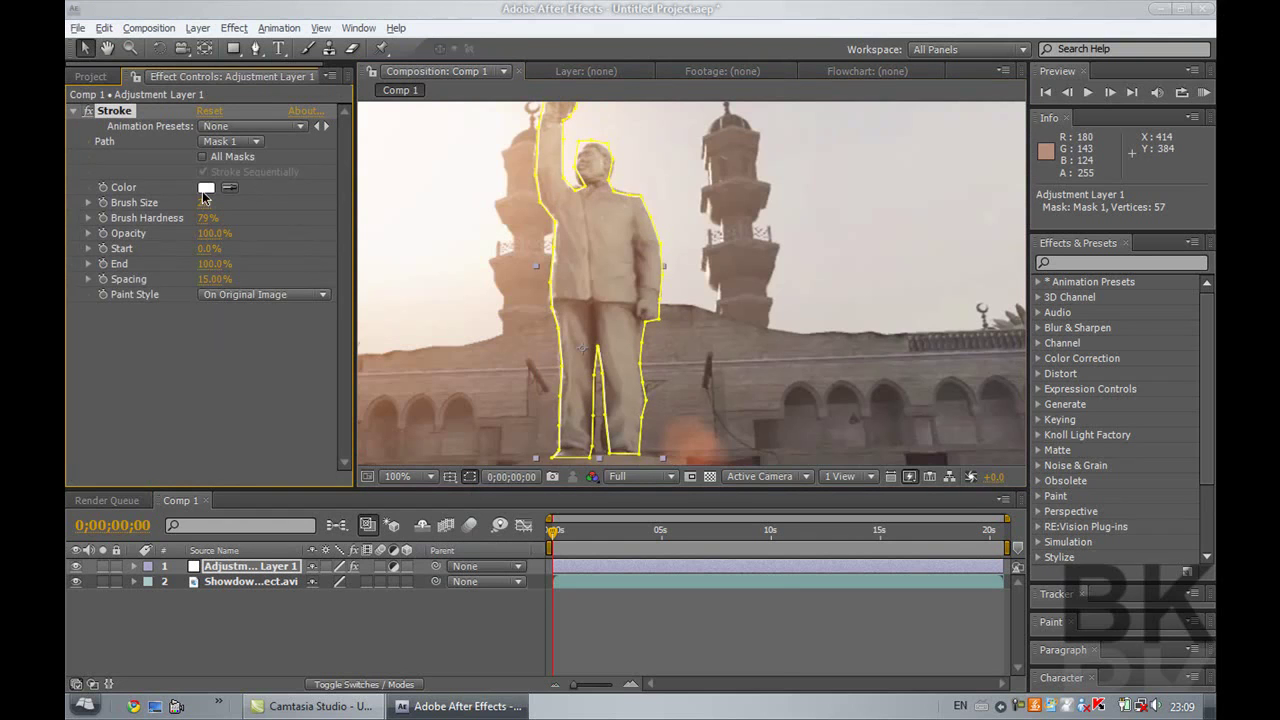
pyautogui.click(666, 609)
pyautogui.click(567, 695)
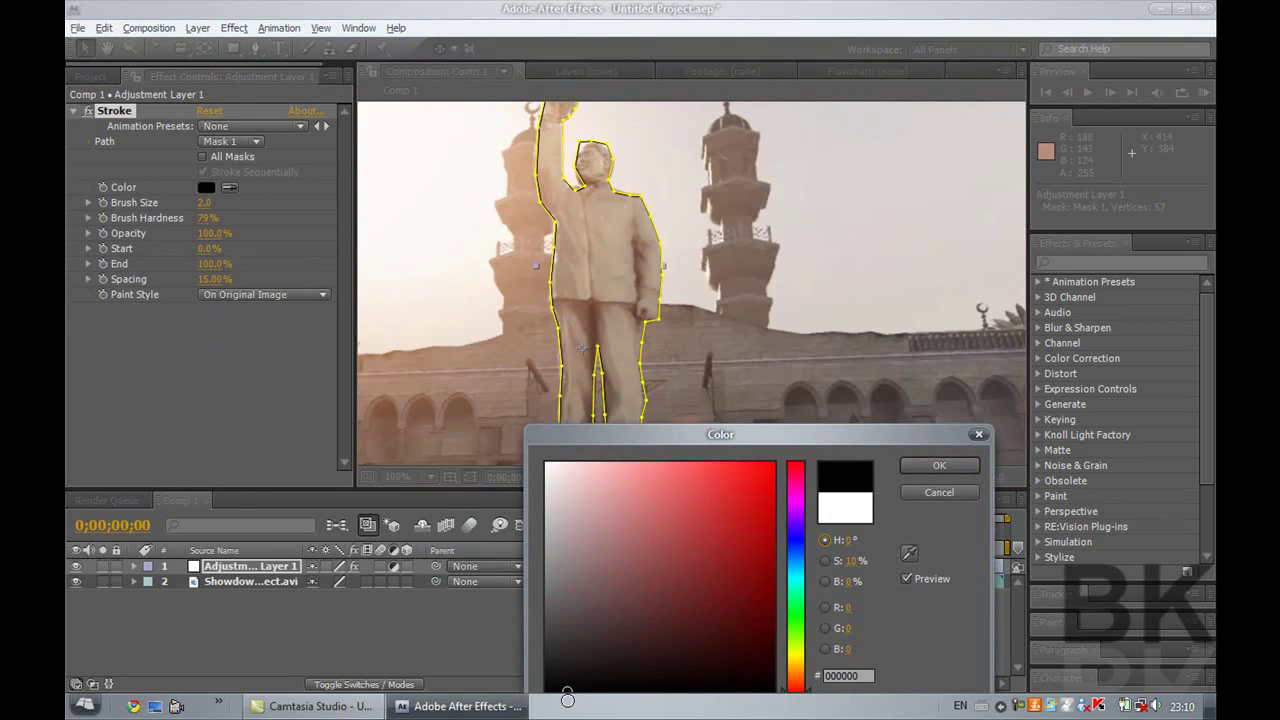
pyautogui.click(940, 466)
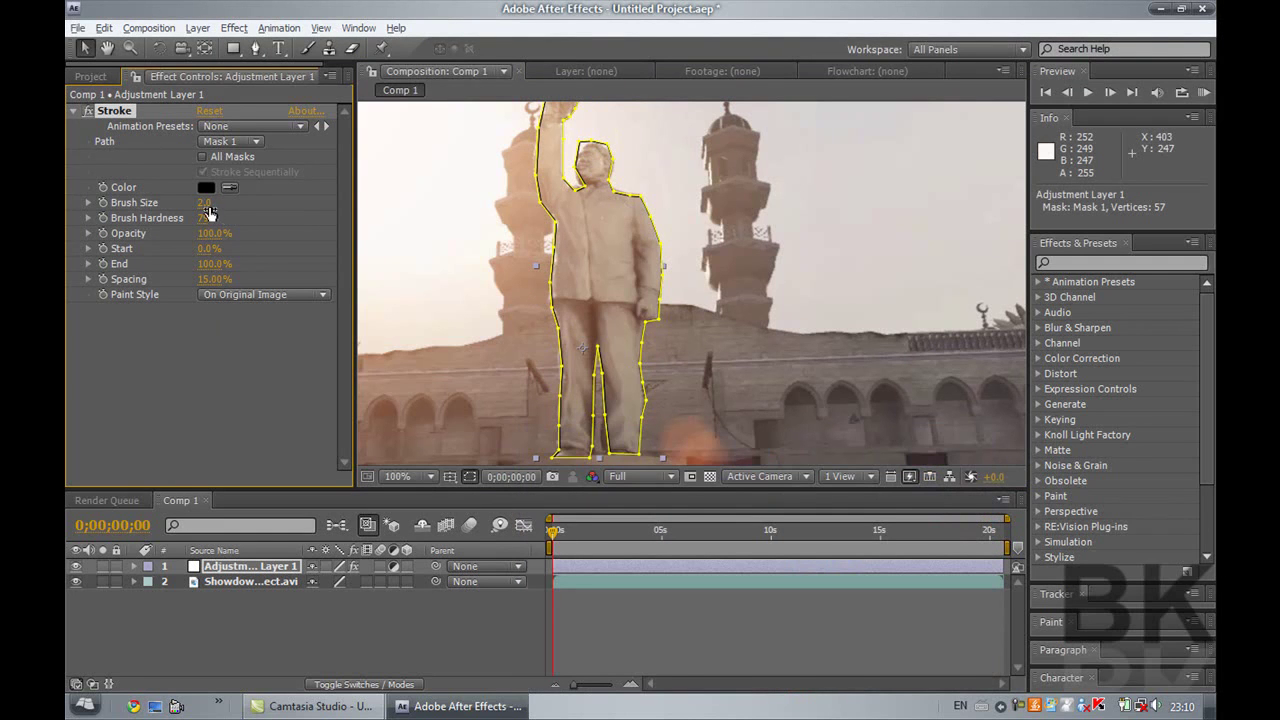
pyautogui.click(206, 203)
pyautogui.click(255, 348)
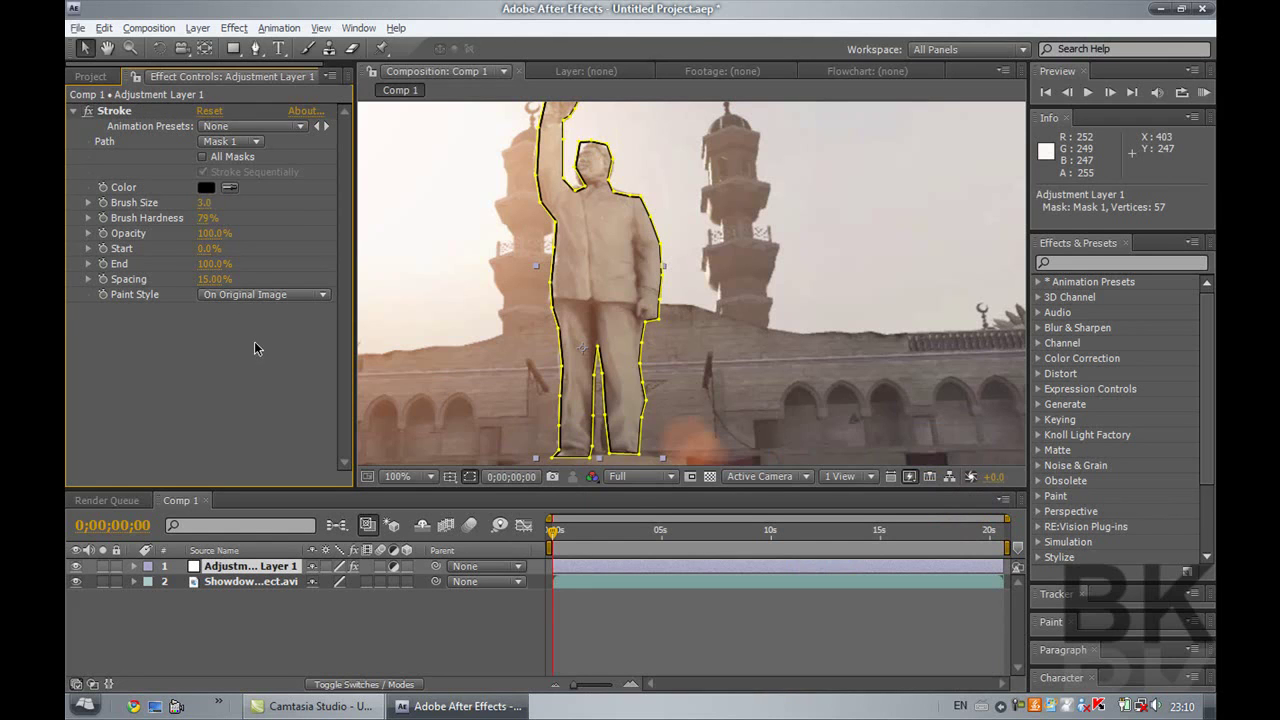
pyautogui.click(308, 630)
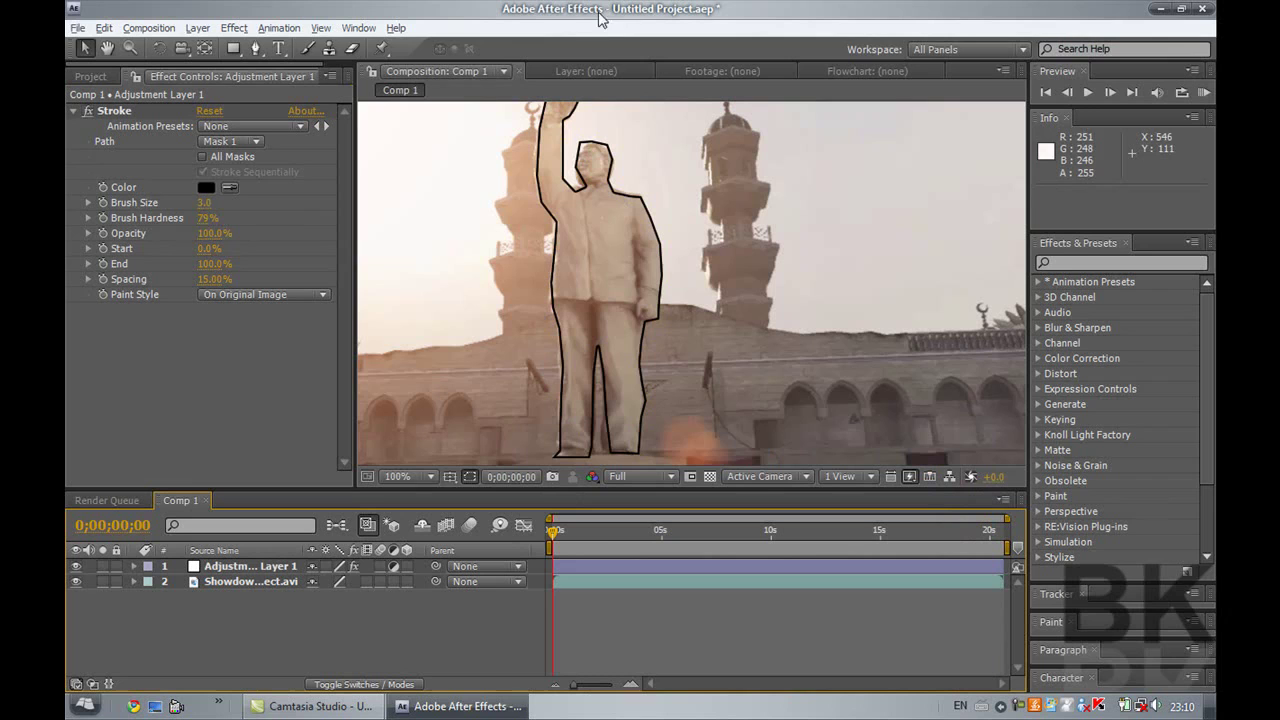
# Step: Keyframe Stroke End from about 0–1% early on, animating the outline through 0;00;07;12
pyautogui.click(103, 264)
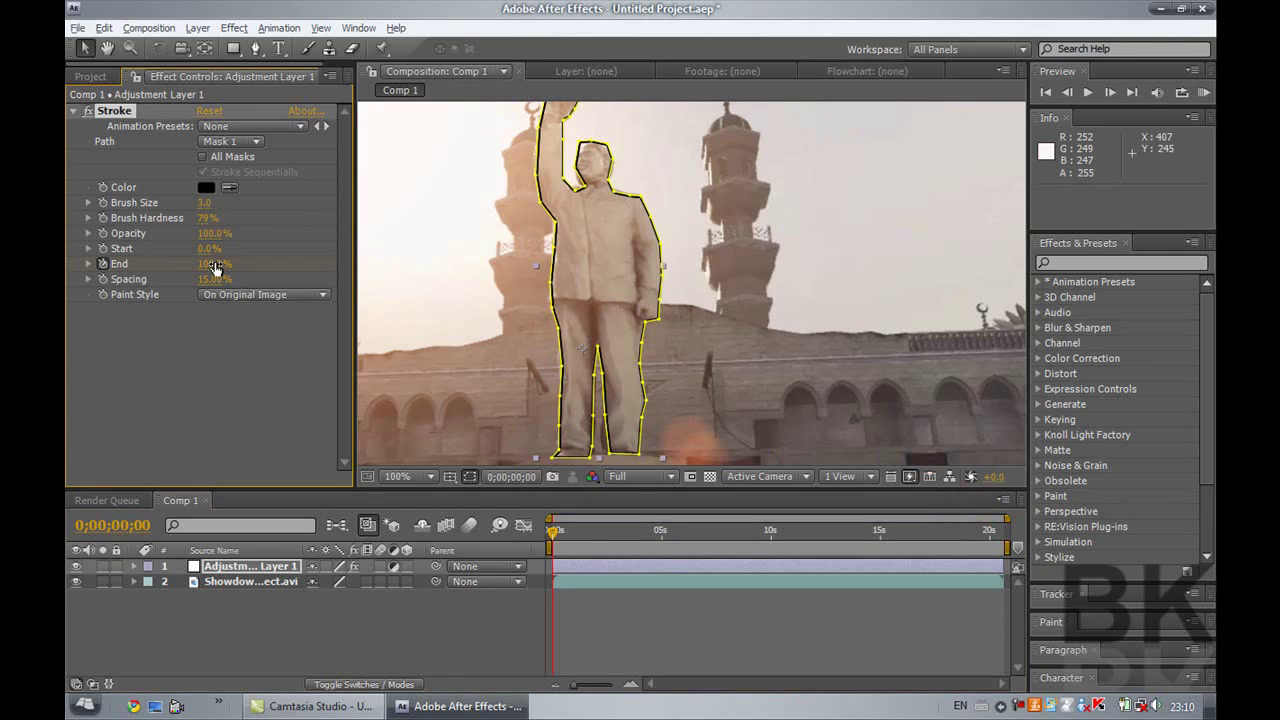
pyautogui.moveTo(552, 537); pyautogui.dragTo(618, 543)
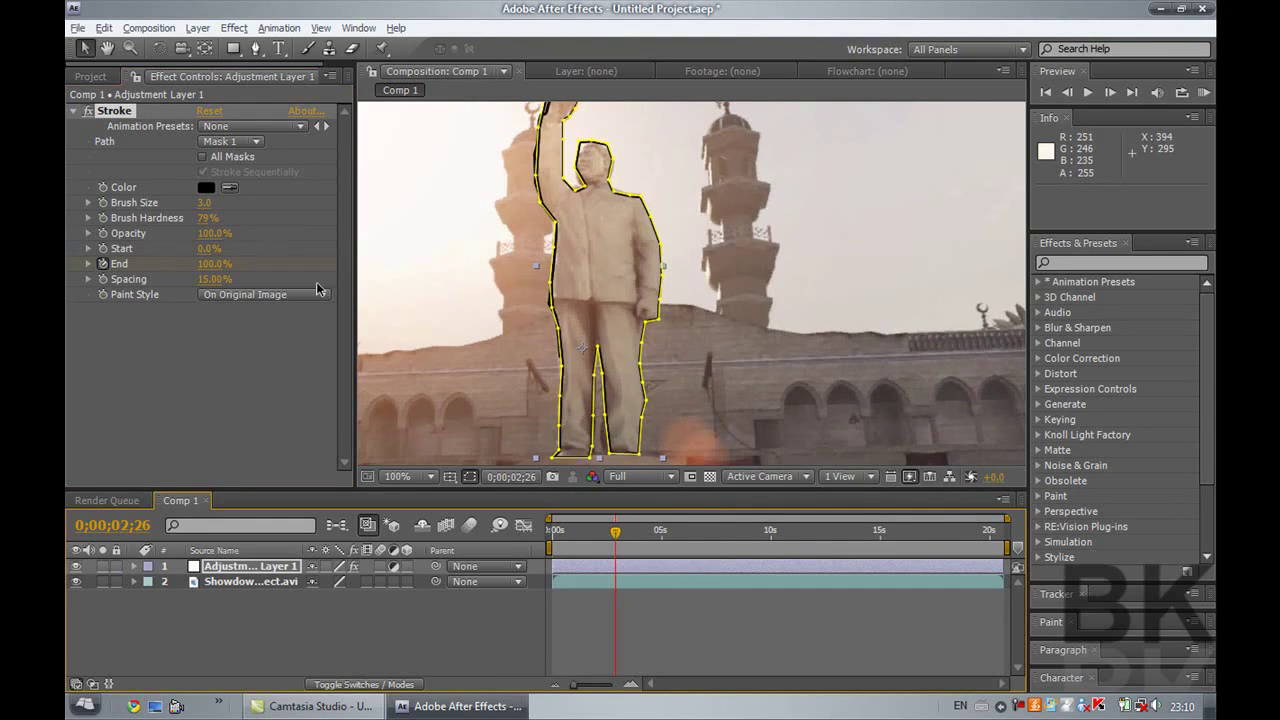
pyautogui.moveTo(207, 263); pyautogui.dragTo(143, 258)
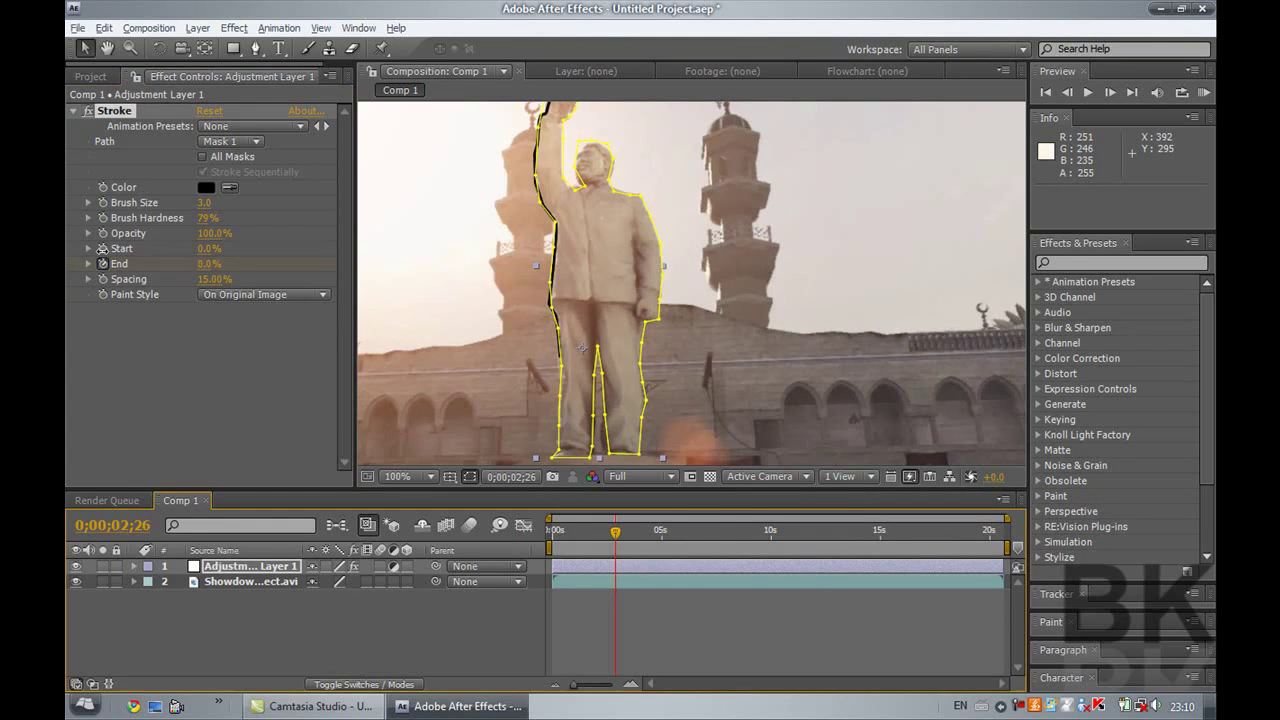
pyautogui.moveTo(67, 248); pyautogui.dragTo(65, 255)
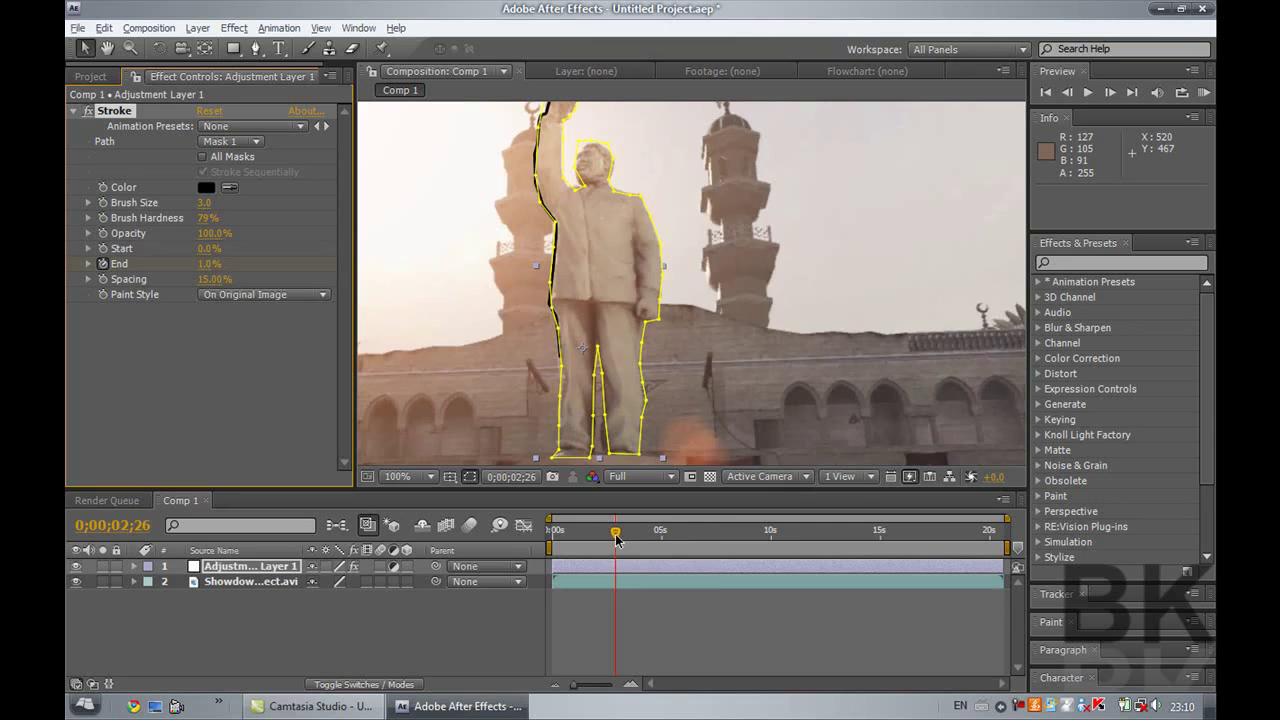
pyautogui.moveTo(616, 540); pyautogui.dragTo(712, 534)
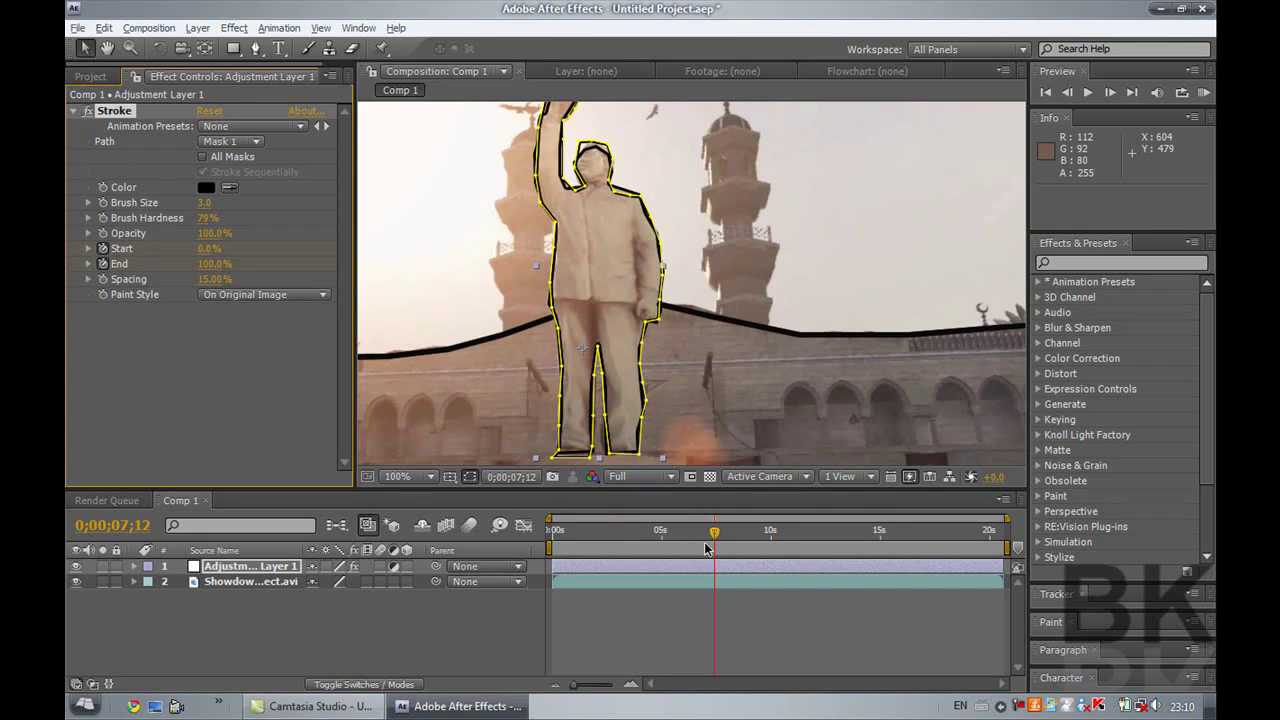
pyautogui.moveTo(714, 535); pyautogui.dragTo(772, 535)
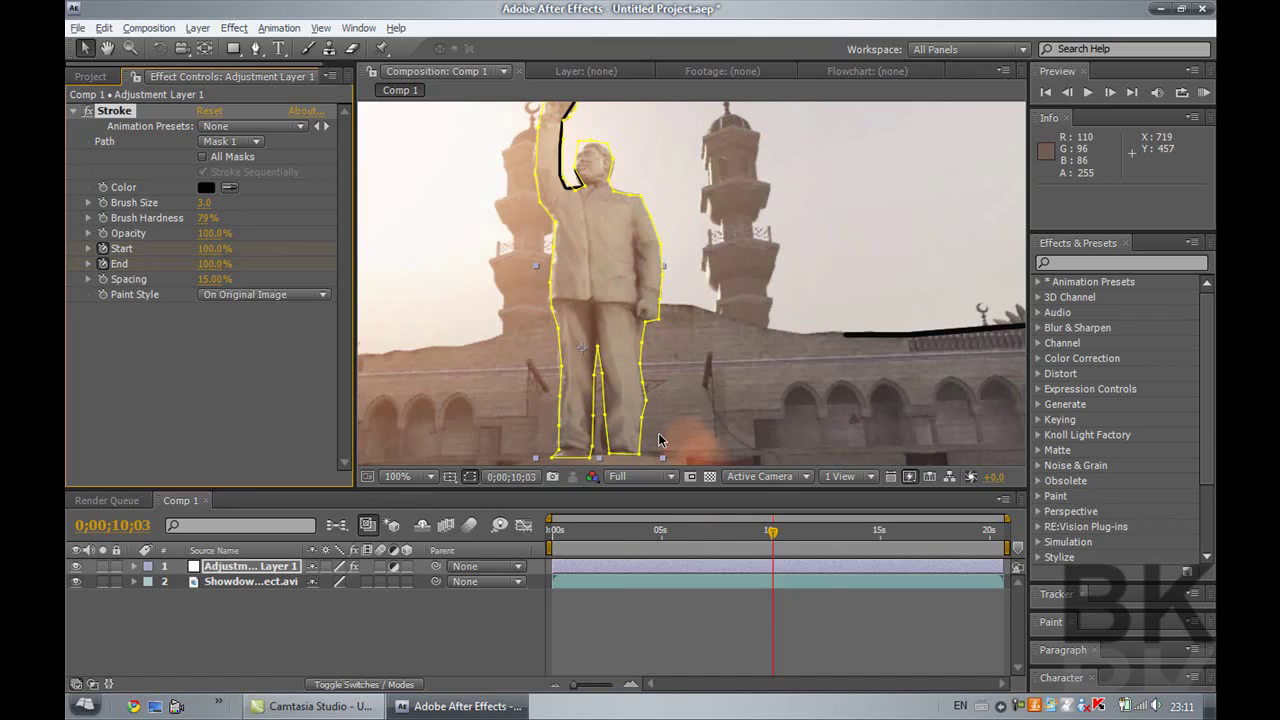
pyautogui.click(305, 653)
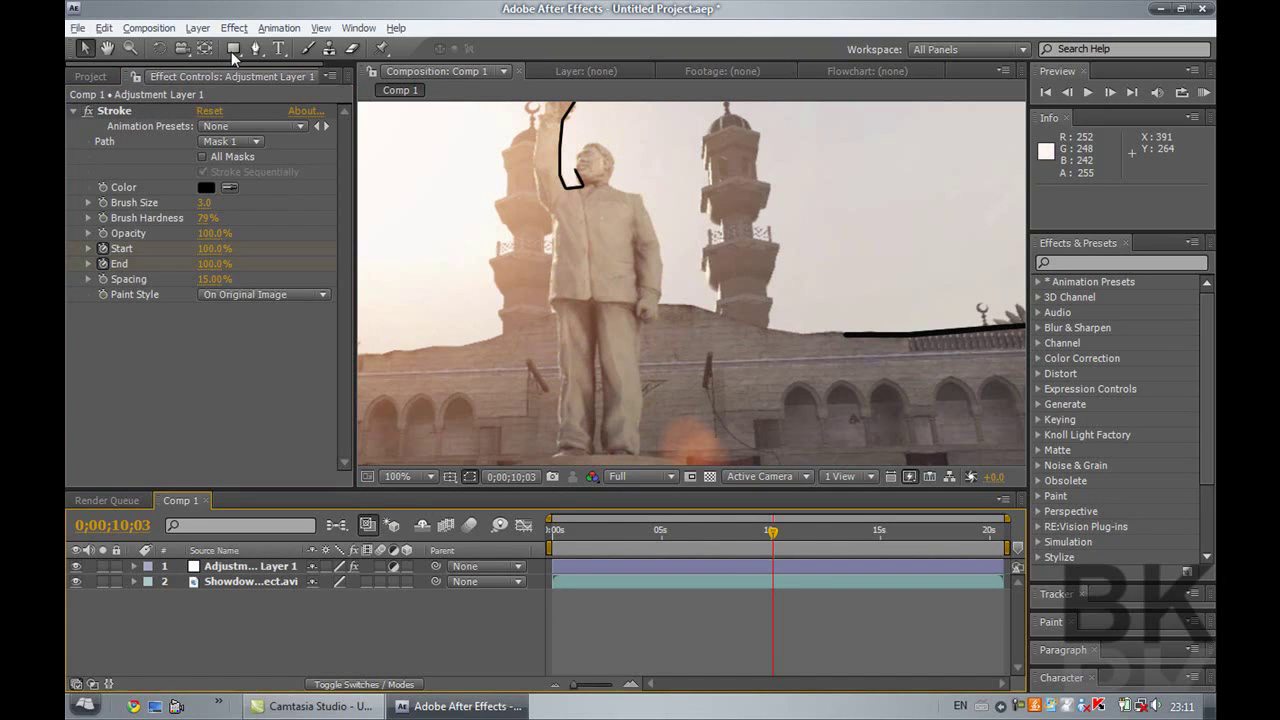
pyautogui.click(566, 531)
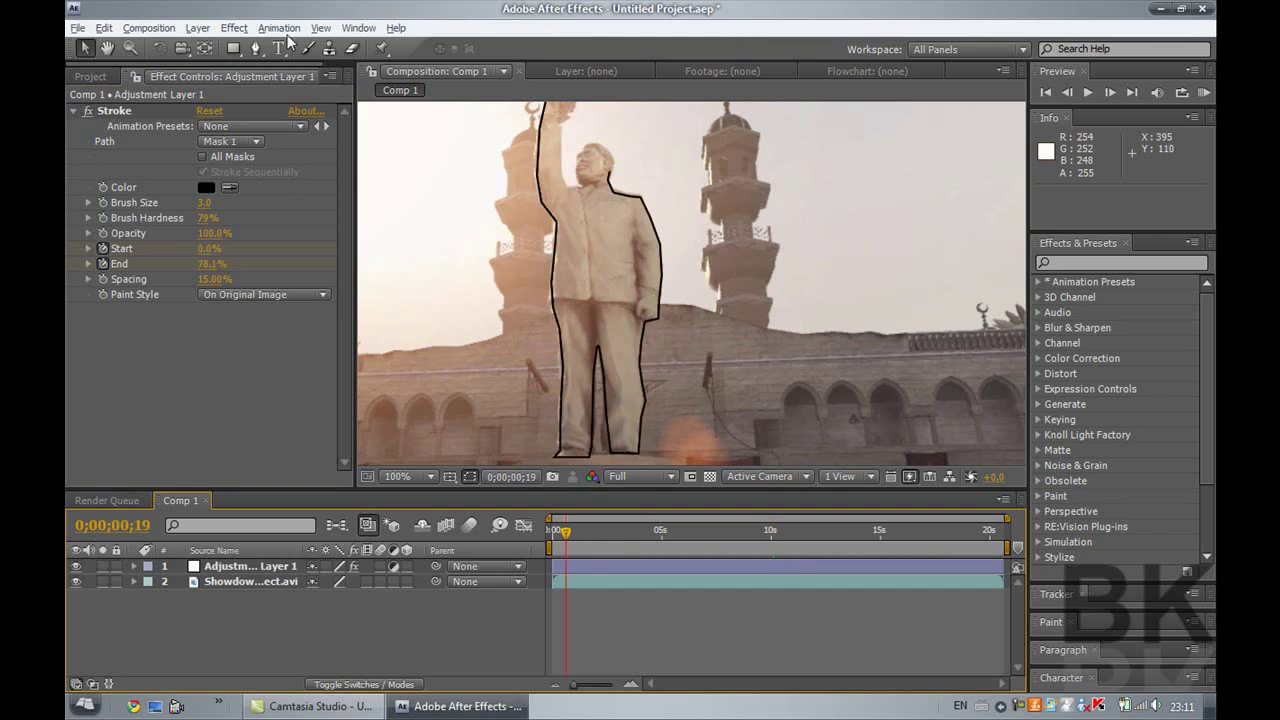
# Step: Add Adjustment Layer 2 and view the whole frame at 50% zoom
pyautogui.click(197, 28)
pyautogui.moveTo(233, 28)
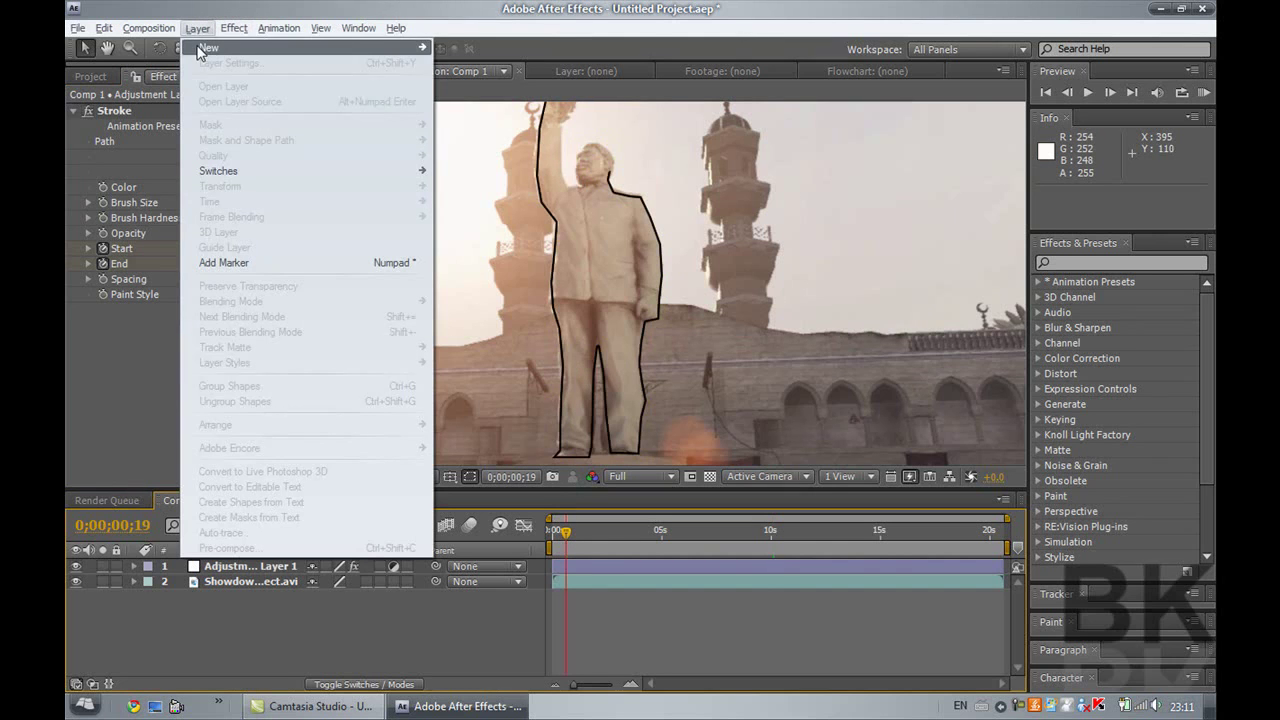
pyautogui.click(538, 141)
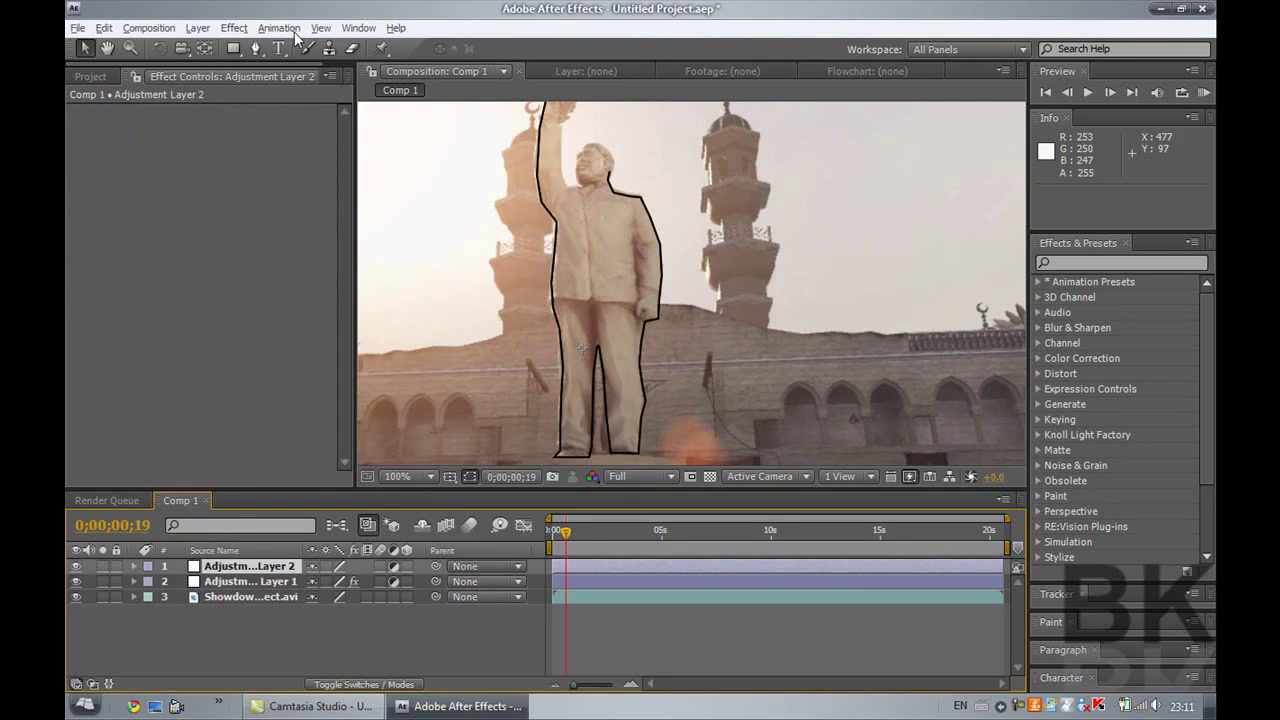
pyautogui.click(413, 477)
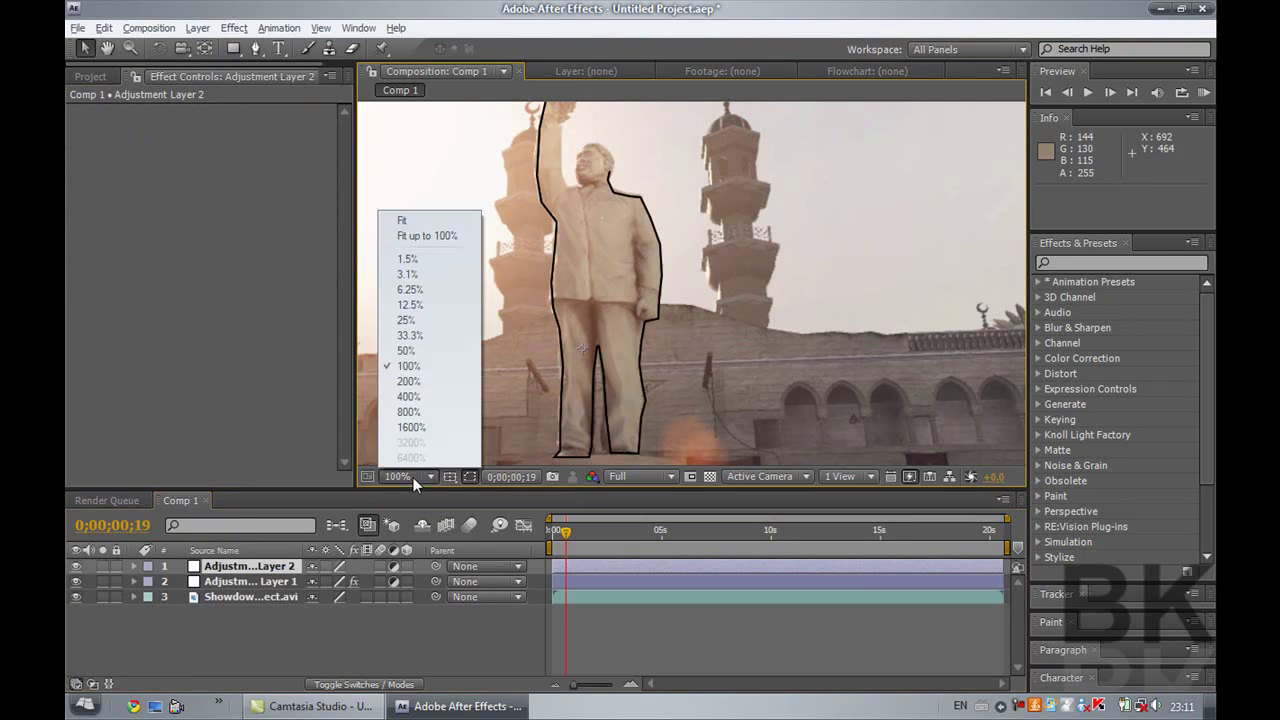
pyautogui.click(406, 351)
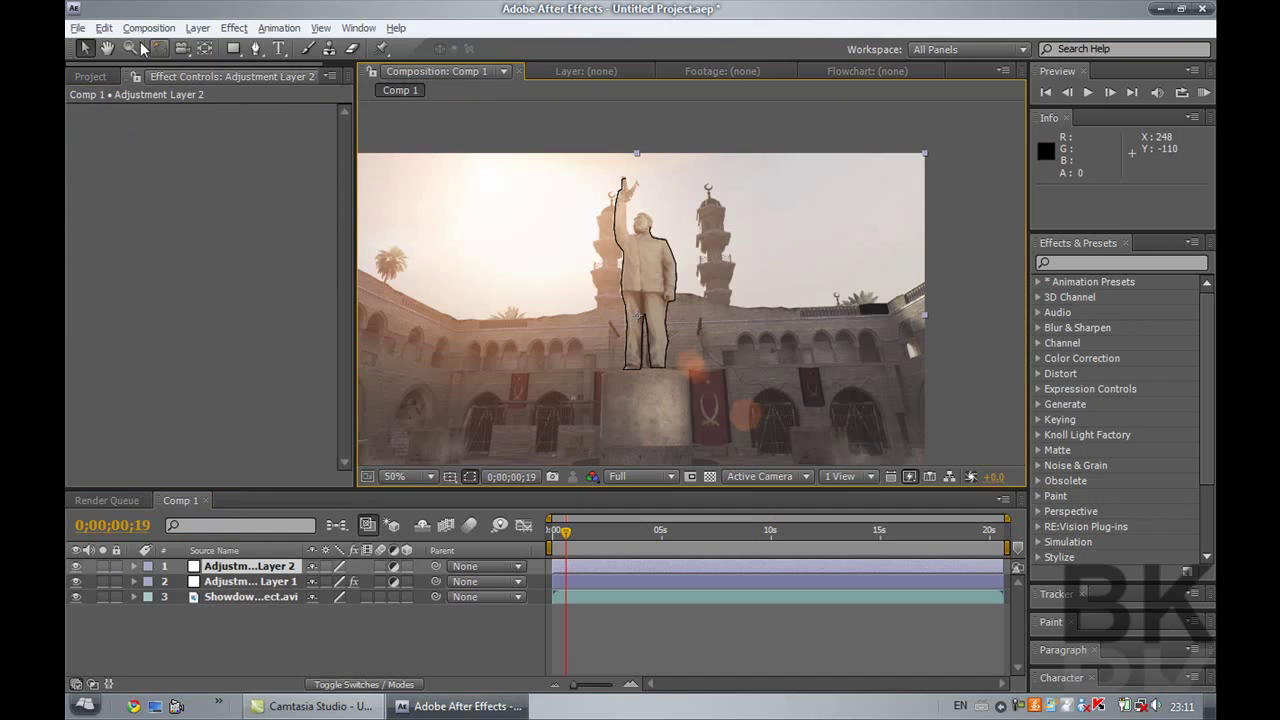
pyautogui.click(107, 48)
pyautogui.moveTo(486, 114); pyautogui.dragTo(511, 92)
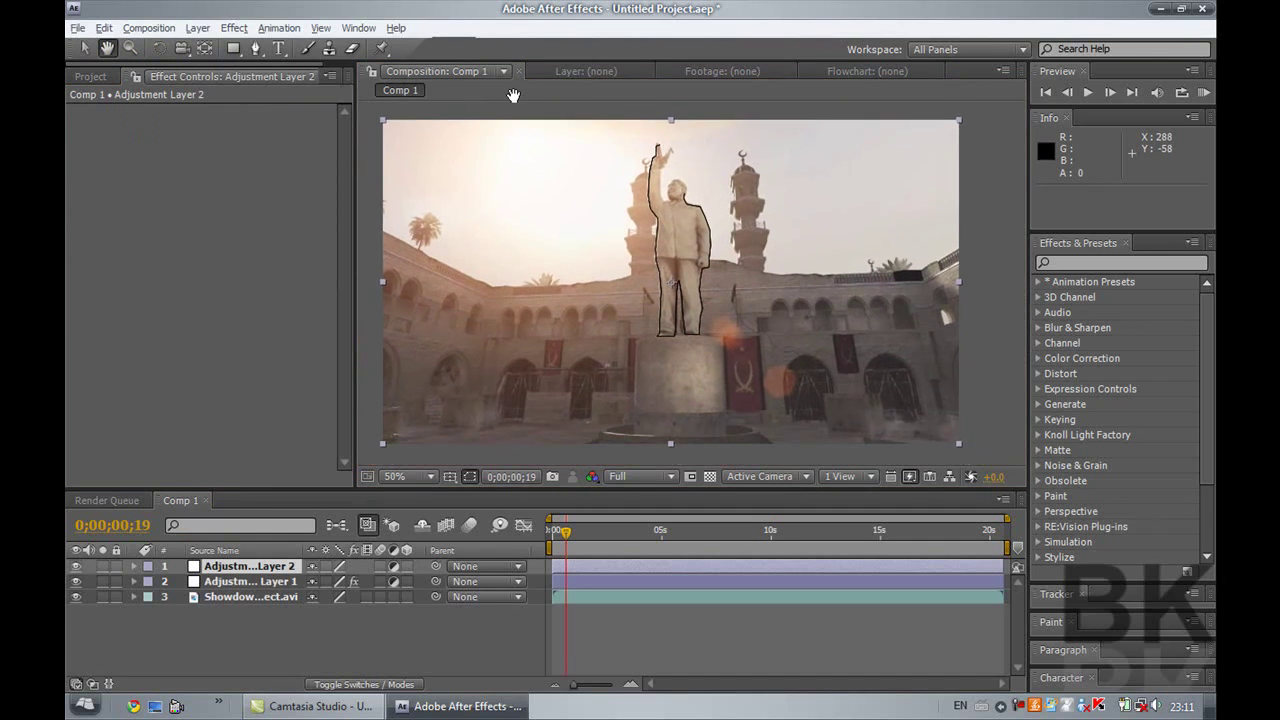
# Step: Draw Mask 2 along the rooftop from the left edge toward the statue
pyautogui.click(260, 49)
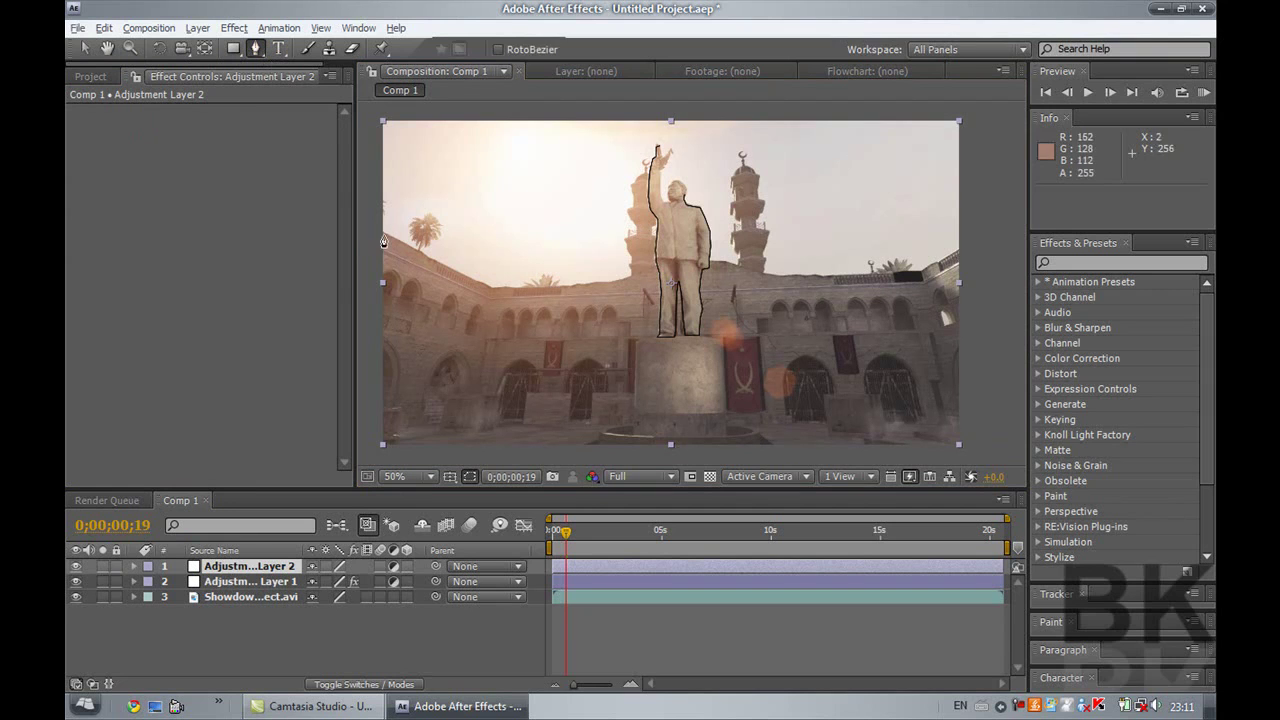
pyautogui.click(382, 232)
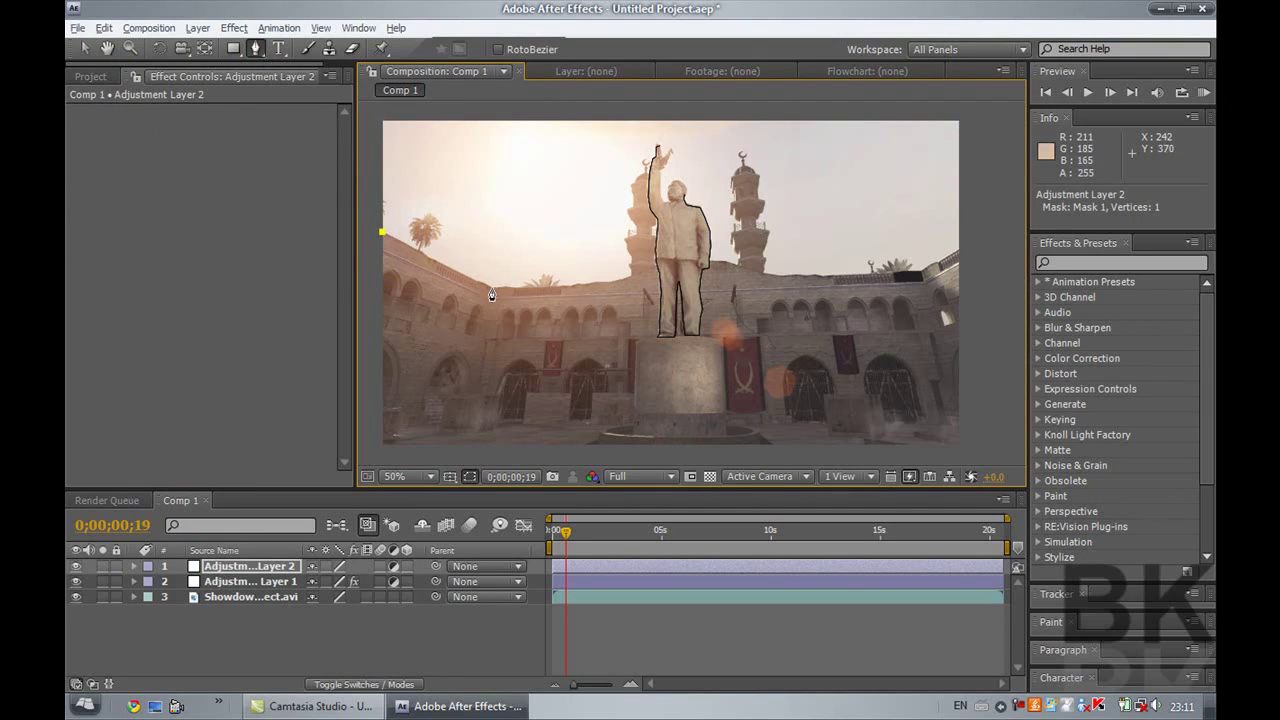
pyautogui.click(491, 288)
pyautogui.click(547, 288)
pyautogui.click(599, 285)
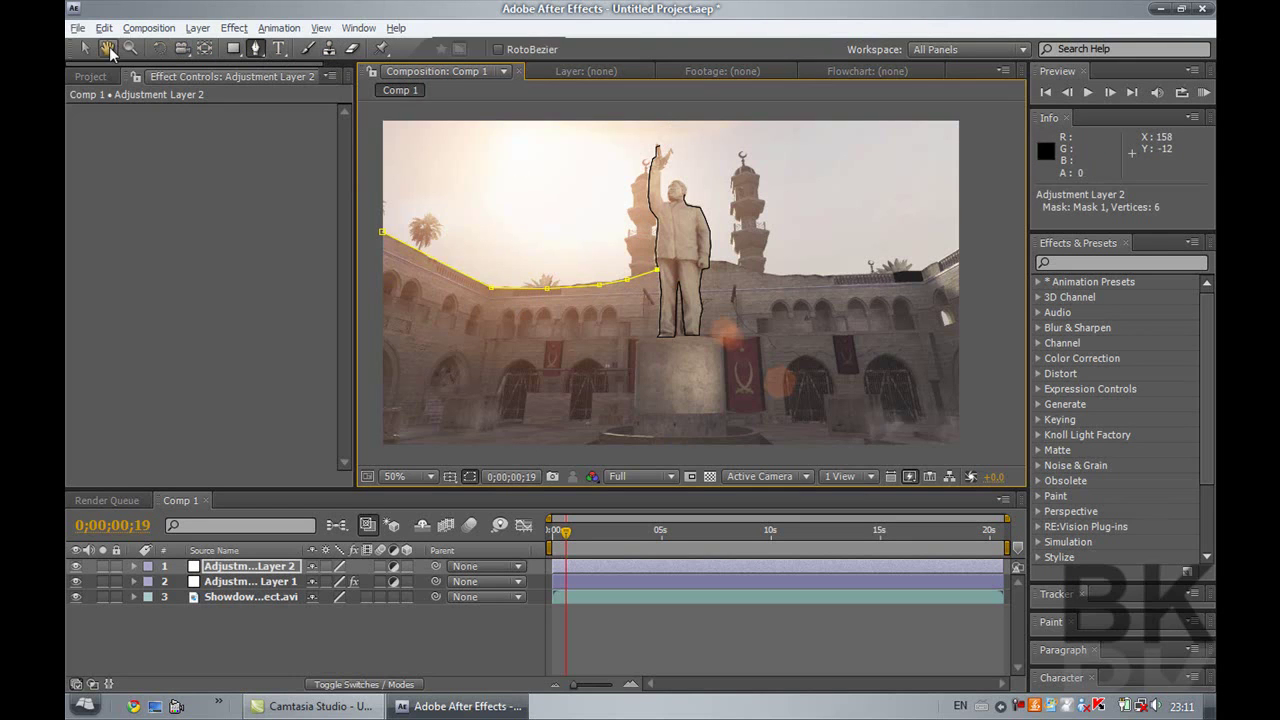
pyautogui.click(85, 47)
pyautogui.click(367, 639)
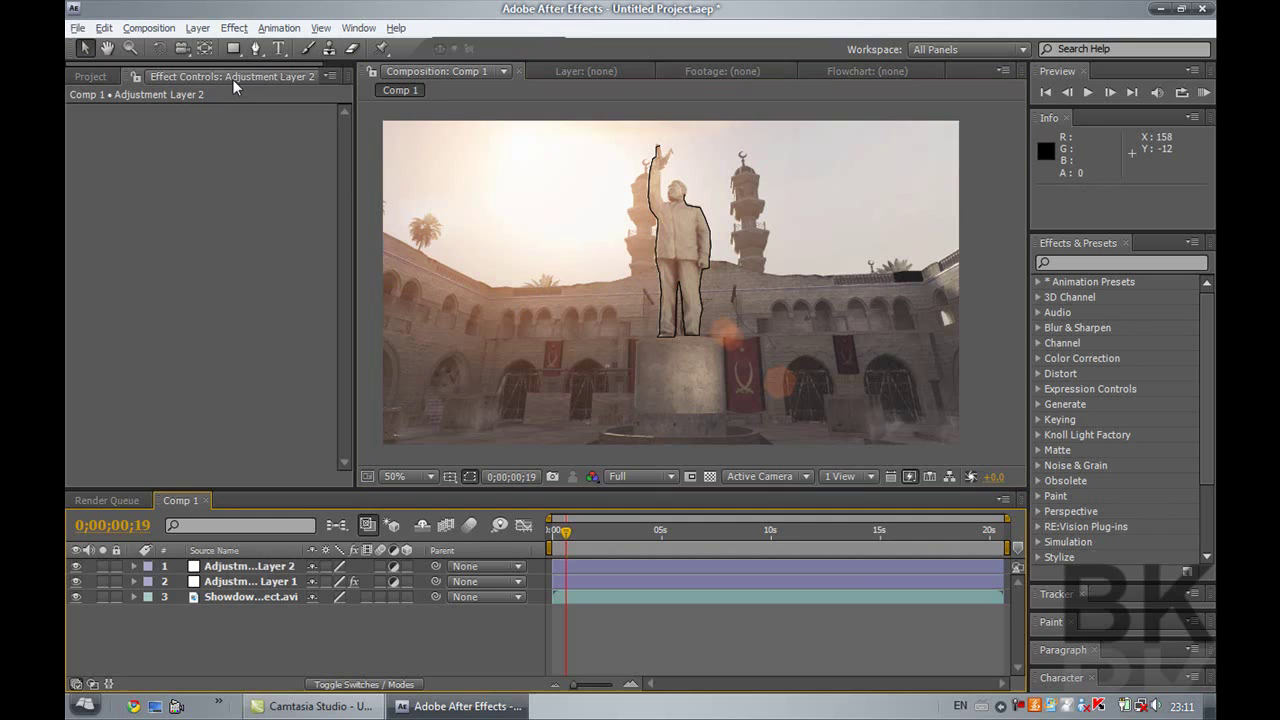
# Step: Extend Mask 2 along the rooftop right of the statue to the frame's right edge
pyautogui.click(257, 48)
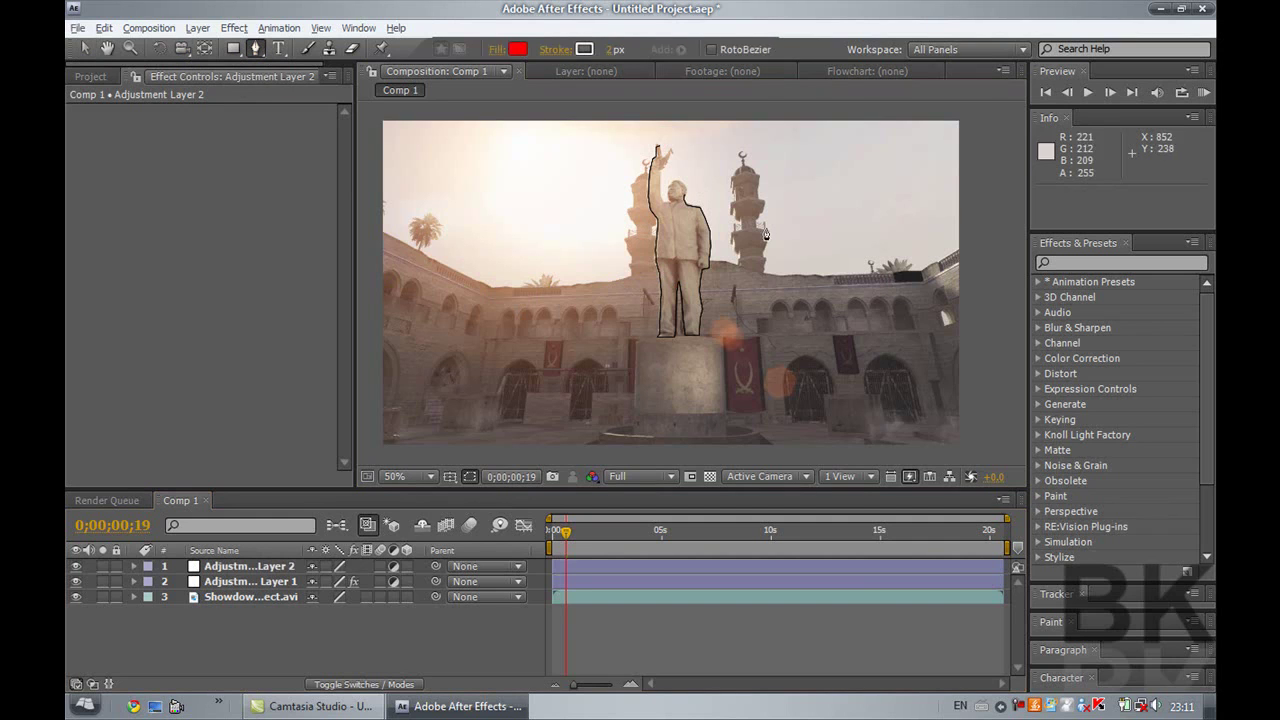
pyautogui.click(250, 566)
pyautogui.click(710, 260)
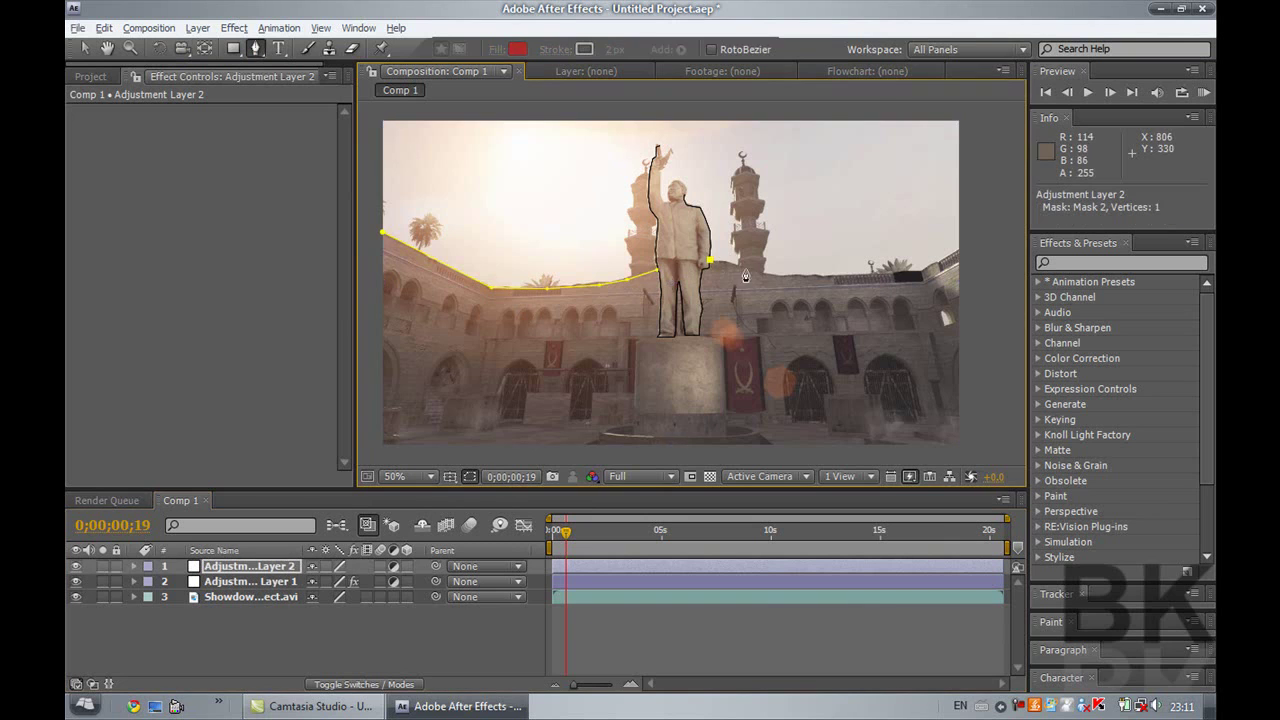
pyautogui.click(745, 268)
pyautogui.click(773, 277)
pyautogui.click(833, 273)
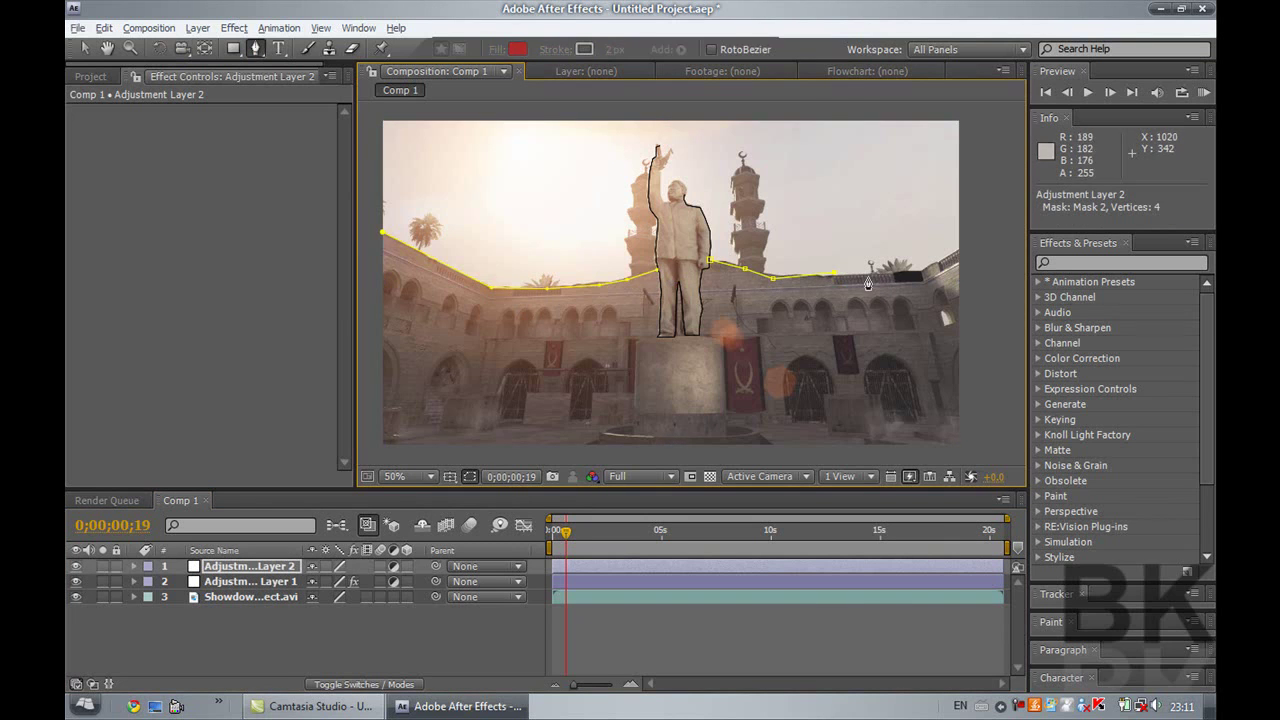
pyautogui.click(880, 272)
pyautogui.click(932, 265)
pyautogui.click(958, 256)
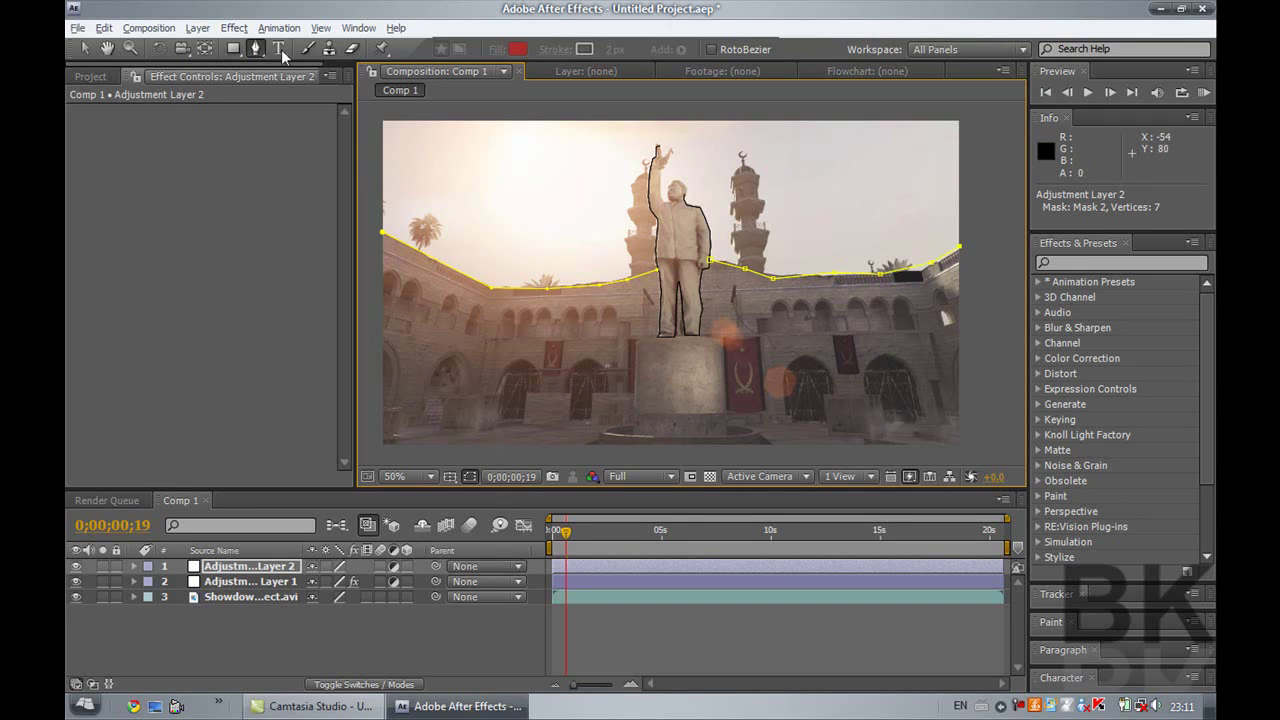
# Step: Apply a Stroke on All Masks, coloured black with brush size 4
pyautogui.click(234, 28)
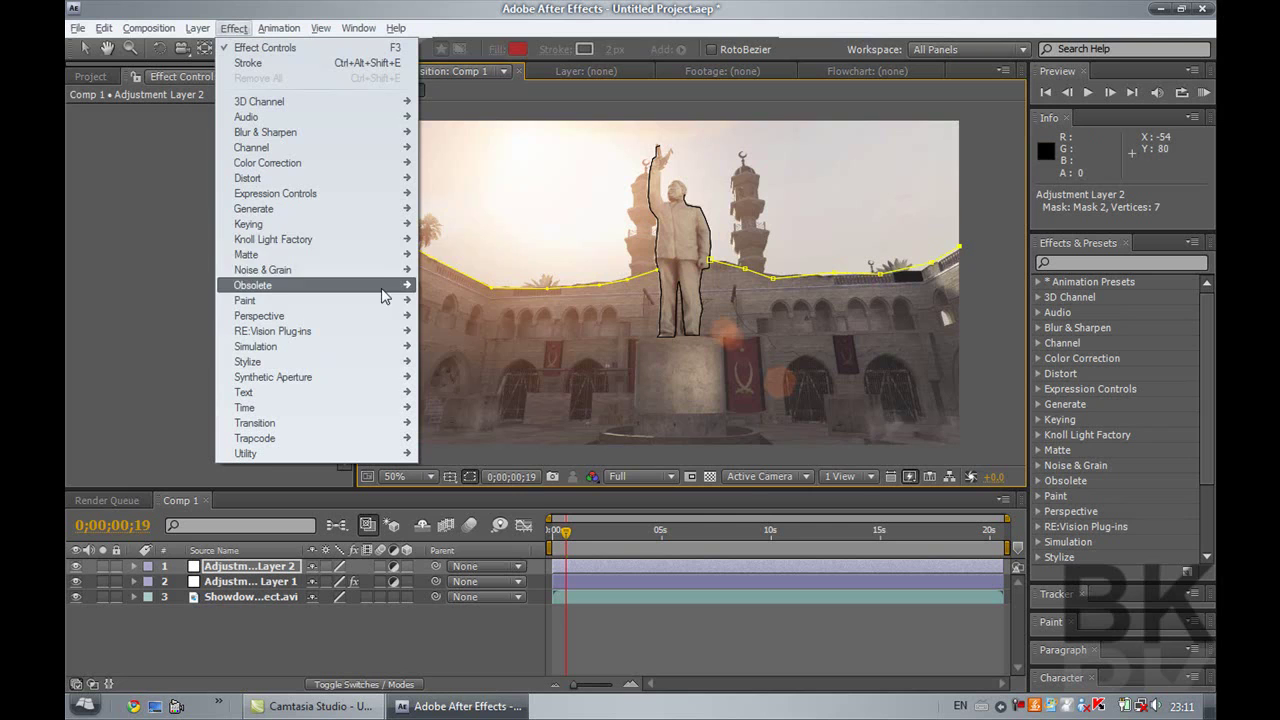
pyautogui.moveTo(370, 209)
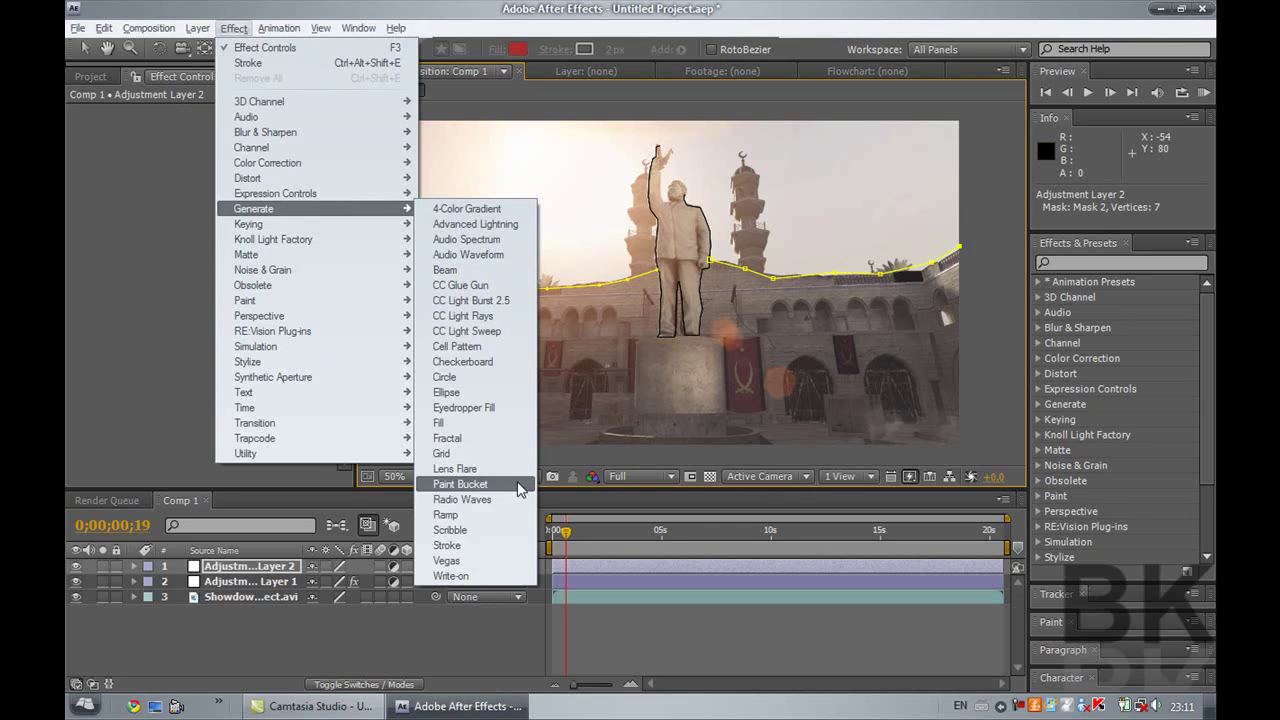
pyautogui.click(458, 545)
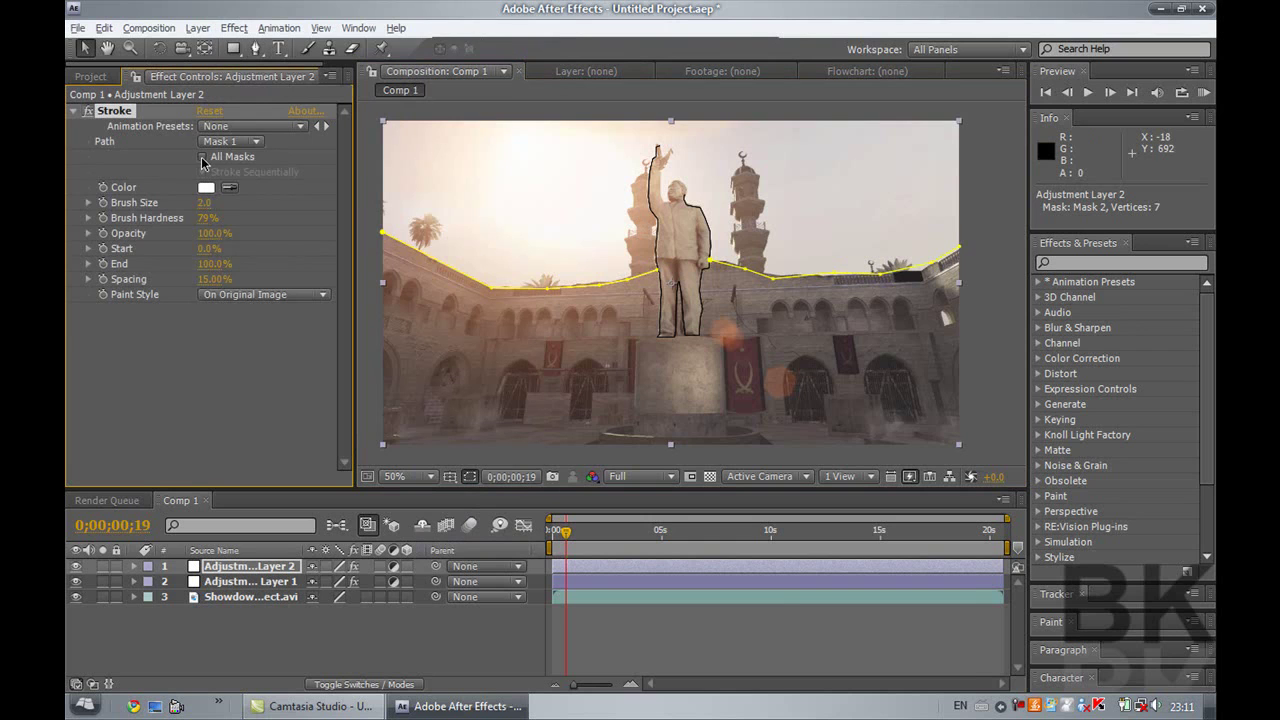
pyautogui.click(203, 157)
pyautogui.click(206, 187)
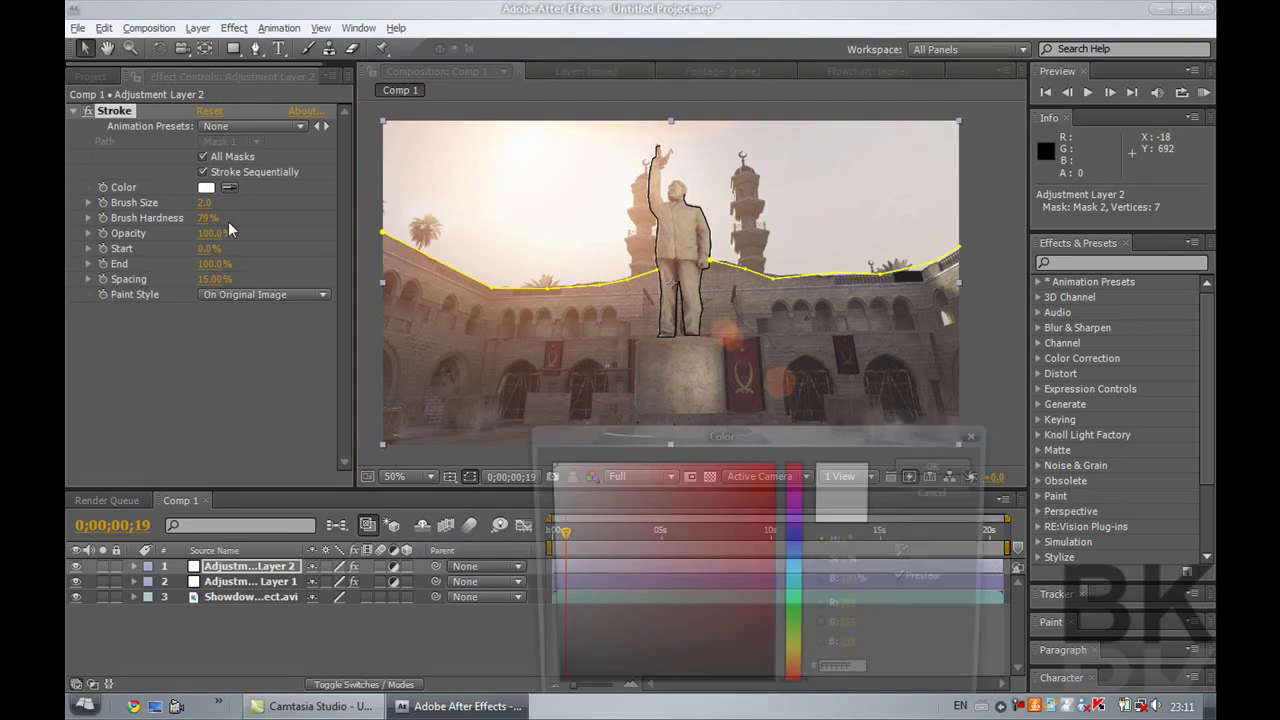
pyautogui.click(558, 683)
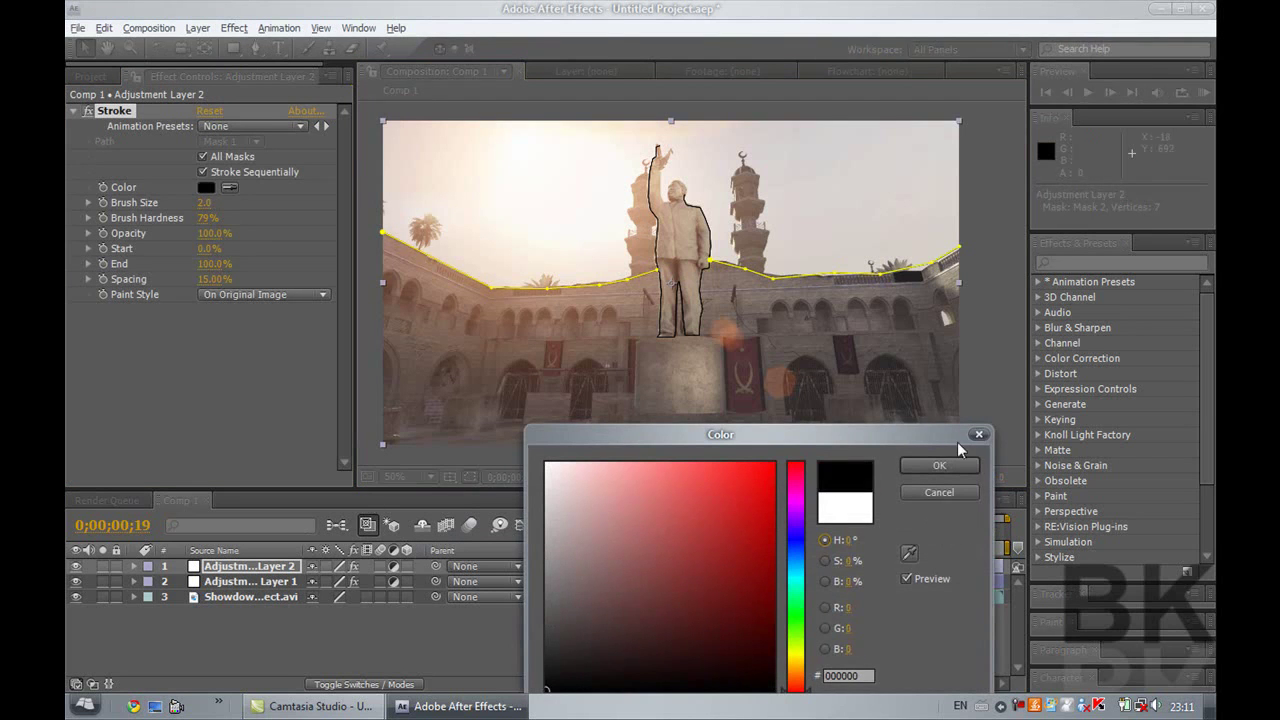
pyautogui.click(940, 465)
pyautogui.click(204, 203)
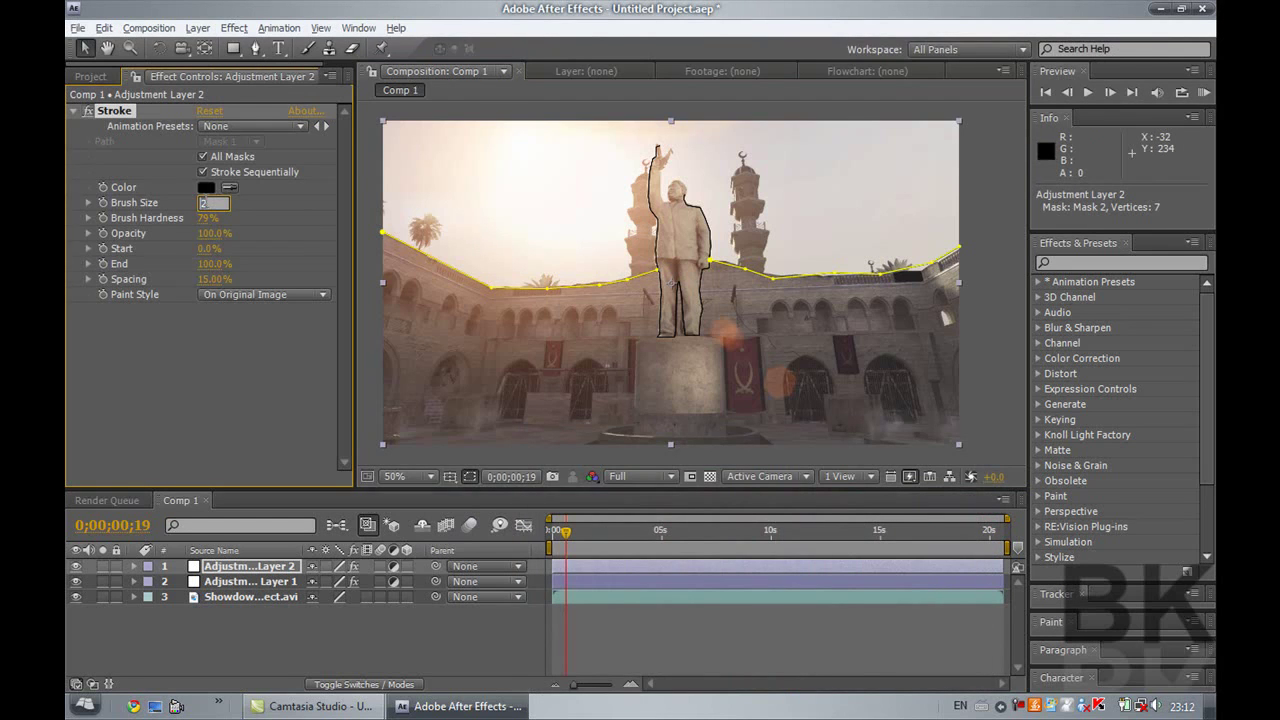
pyautogui.write('4')
pyautogui.click(260, 418)
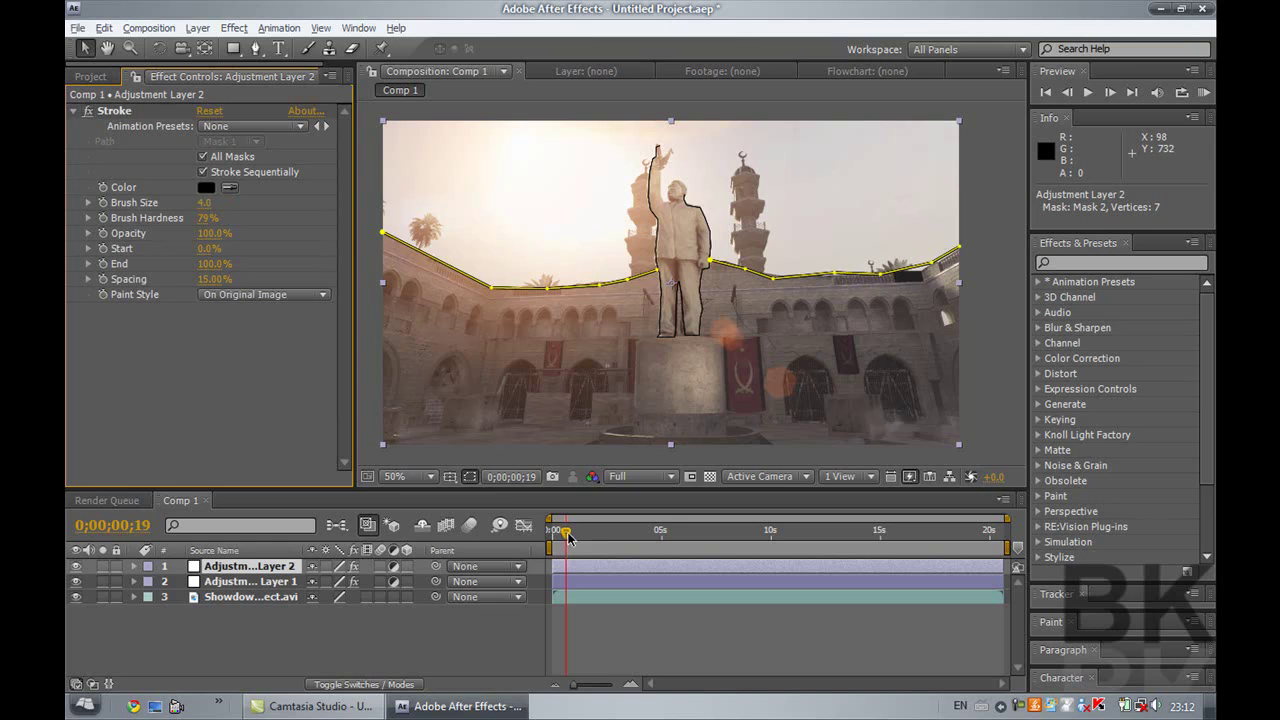
# Step: Keyframe End 0% at 0;00;02;02 to 100% near 0;00;07;23, and Start 100% at 10 seconds
pyautogui.moveTo(568, 537); pyautogui.dragTo(597, 532)
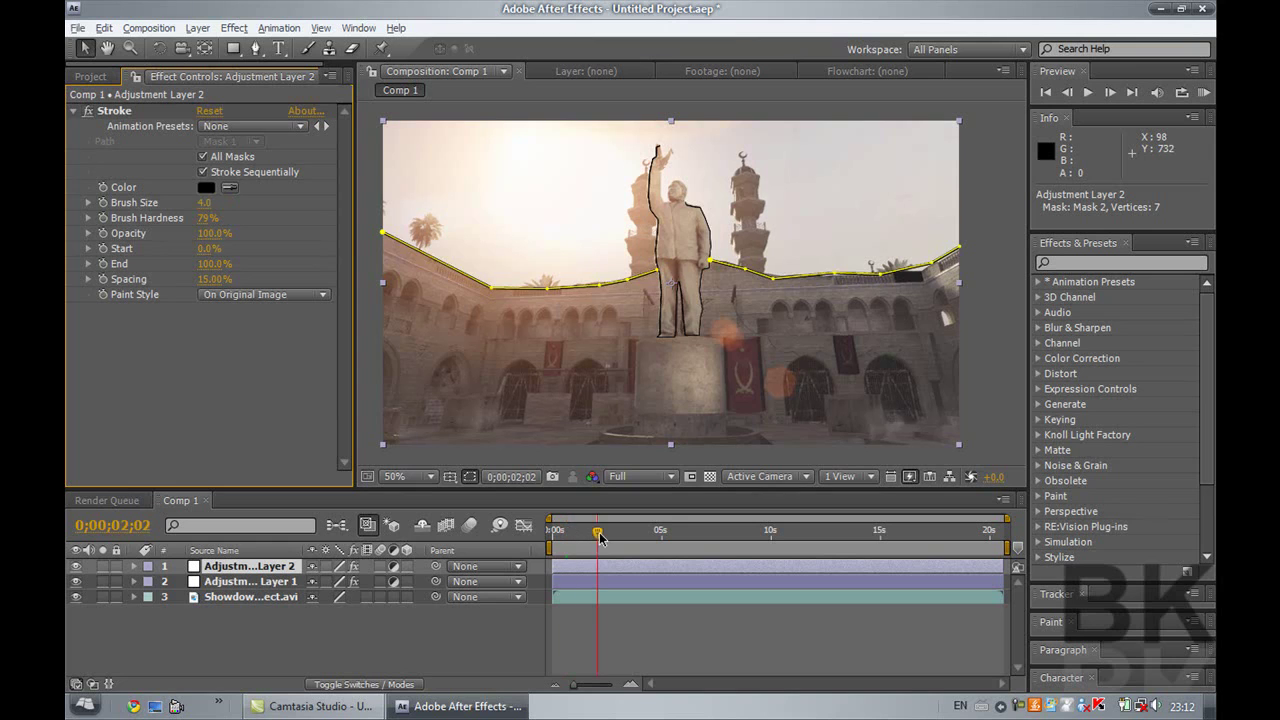
pyautogui.click(103, 264)
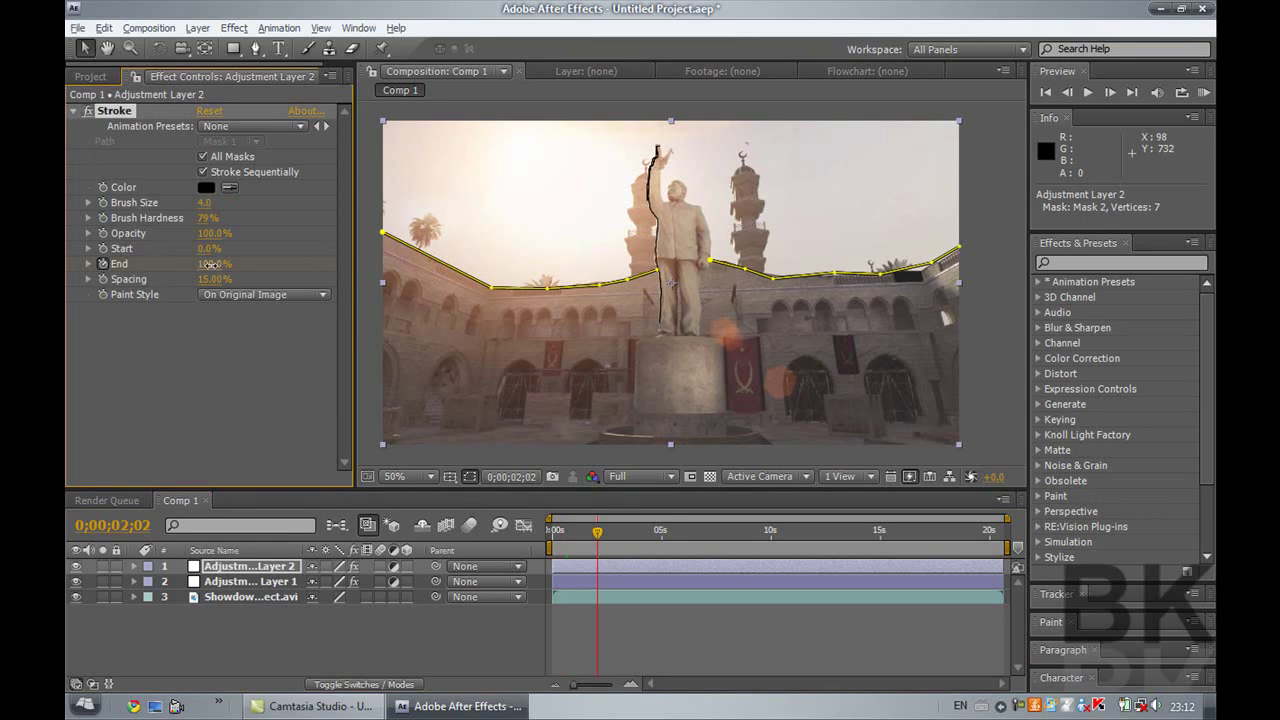
pyautogui.moveTo(224, 267); pyautogui.dragTo(128, 258)
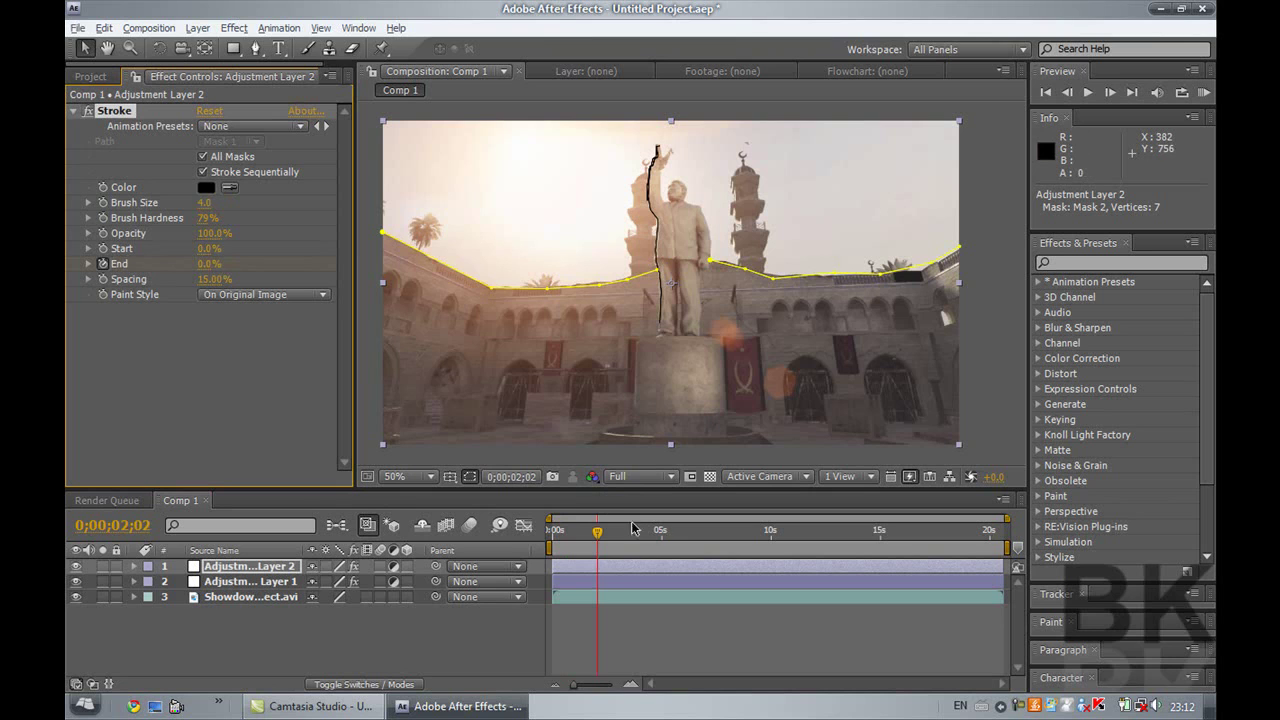
pyautogui.click(703, 540)
pyautogui.moveTo(703, 540); pyautogui.dragTo(726, 540)
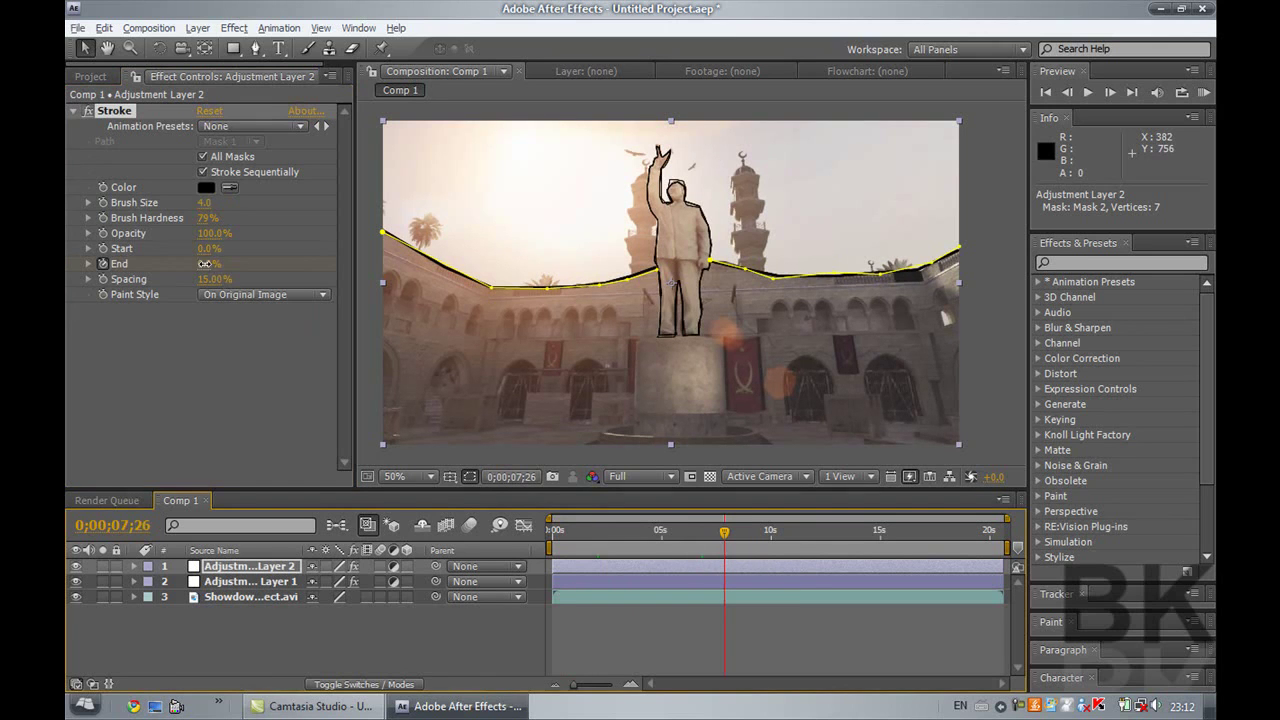
pyautogui.moveTo(205, 263); pyautogui.dragTo(320, 265)
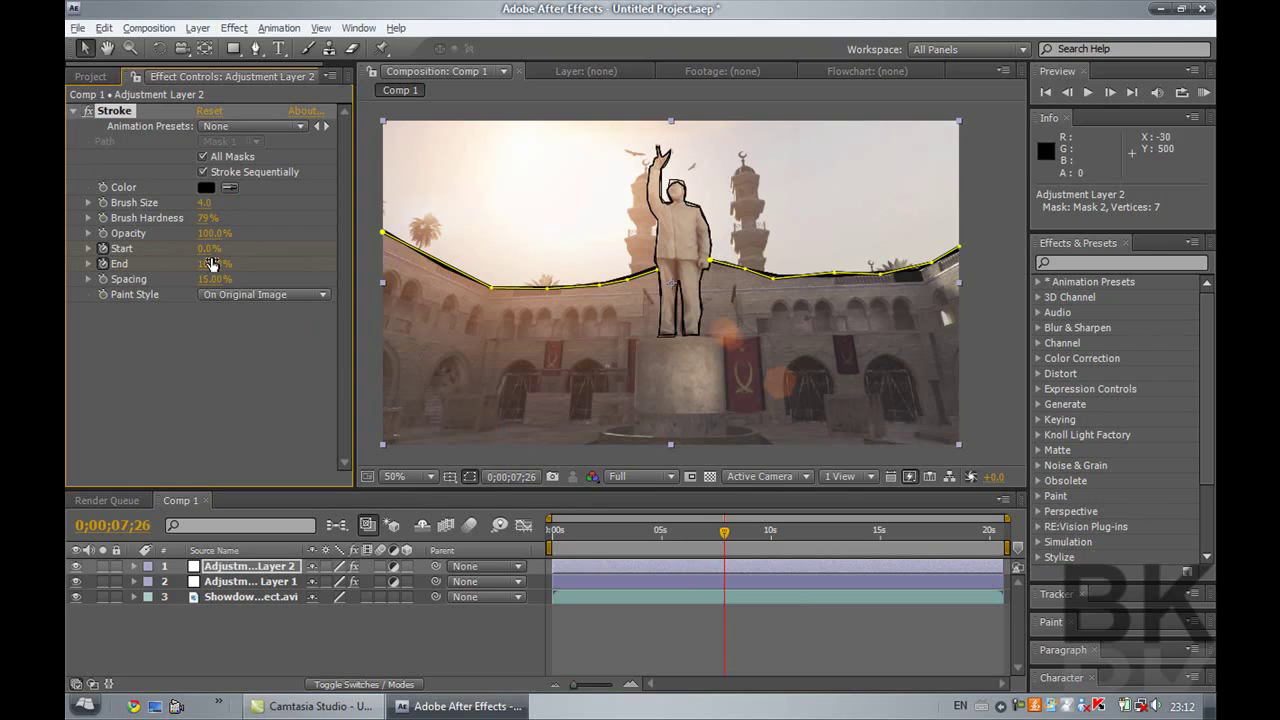
pyautogui.click(770, 531)
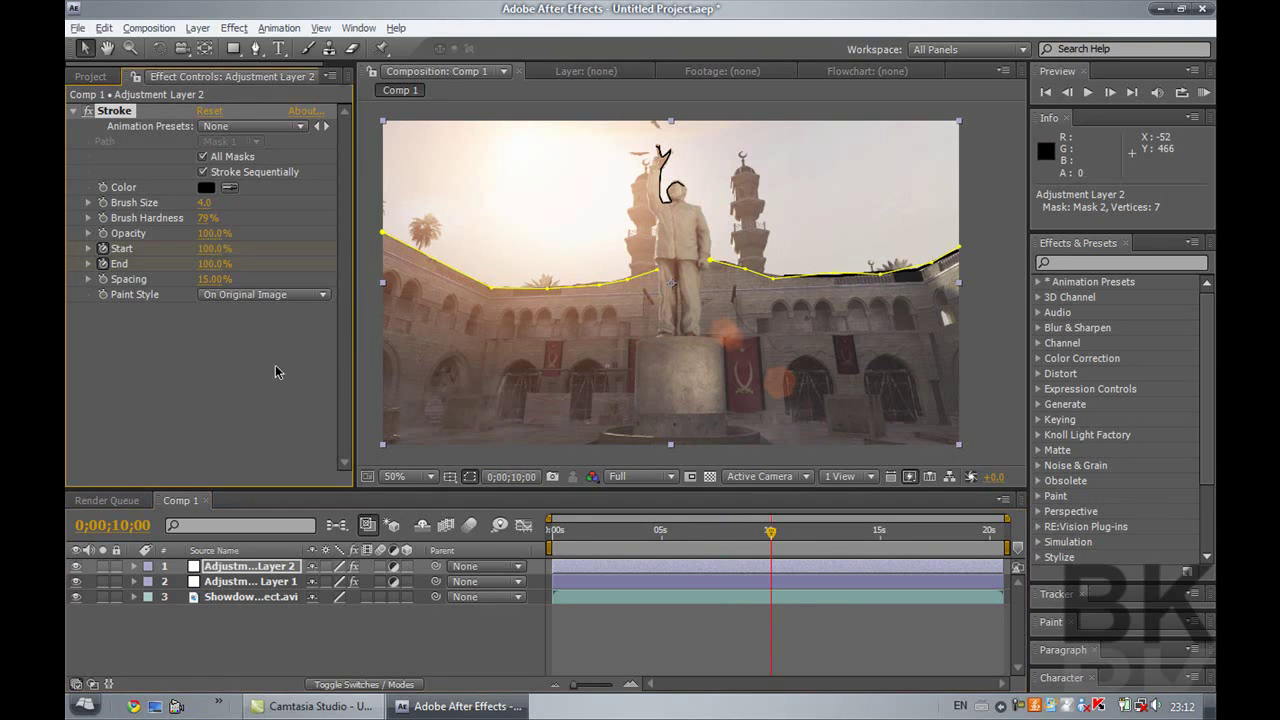
pyautogui.click(278, 372)
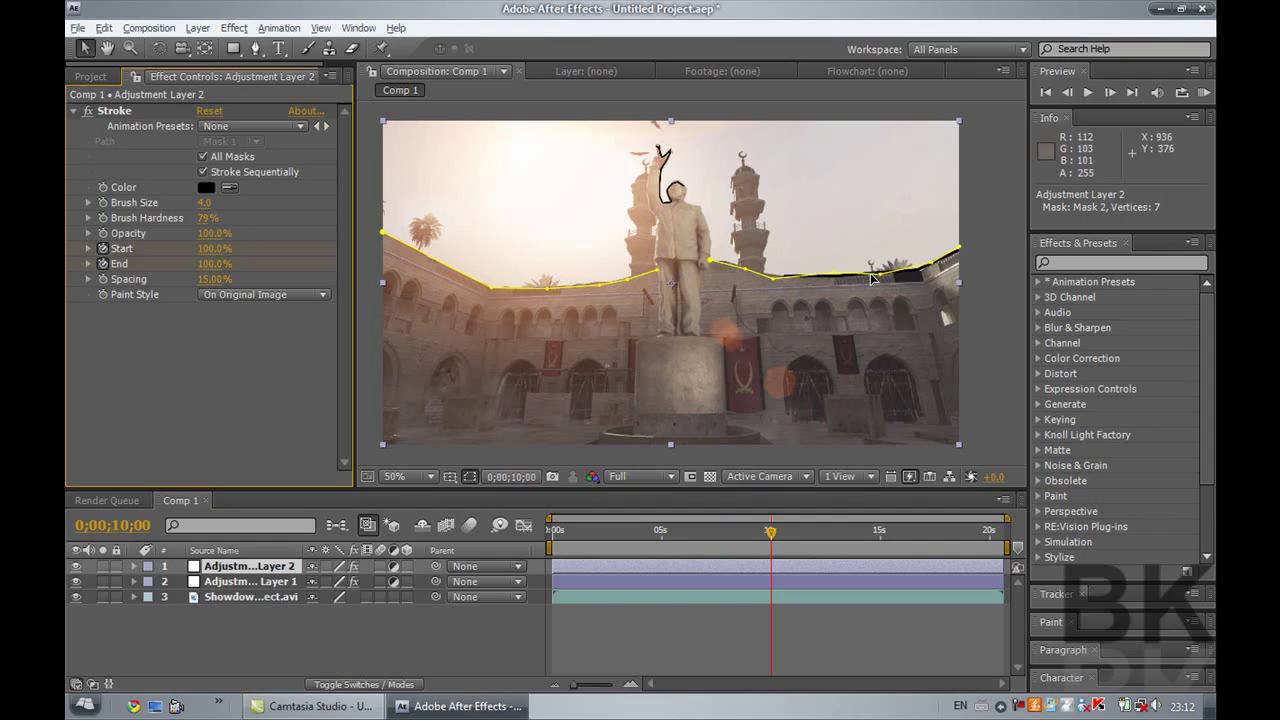
# Step: Apply the Knoll Light Factory EZ effect and collapse the Stroke settings
pyautogui.click(230, 31)
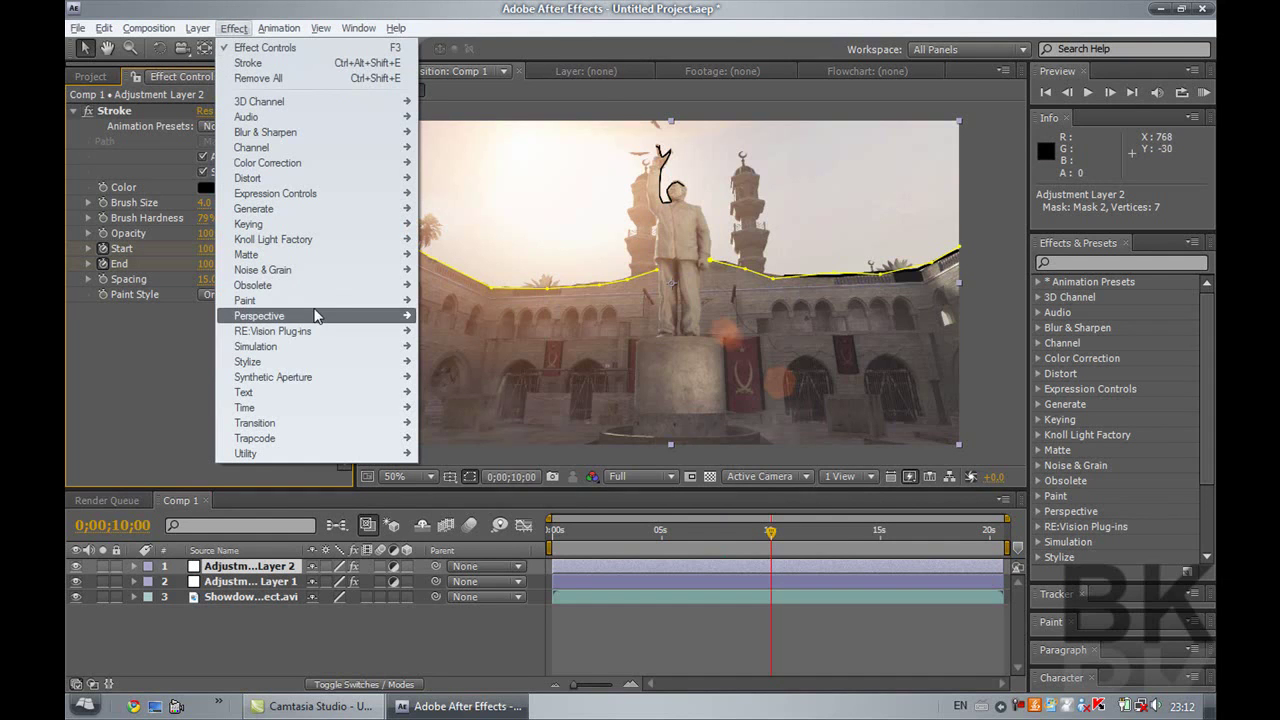
pyautogui.moveTo(315, 316)
pyautogui.moveTo(294, 244)
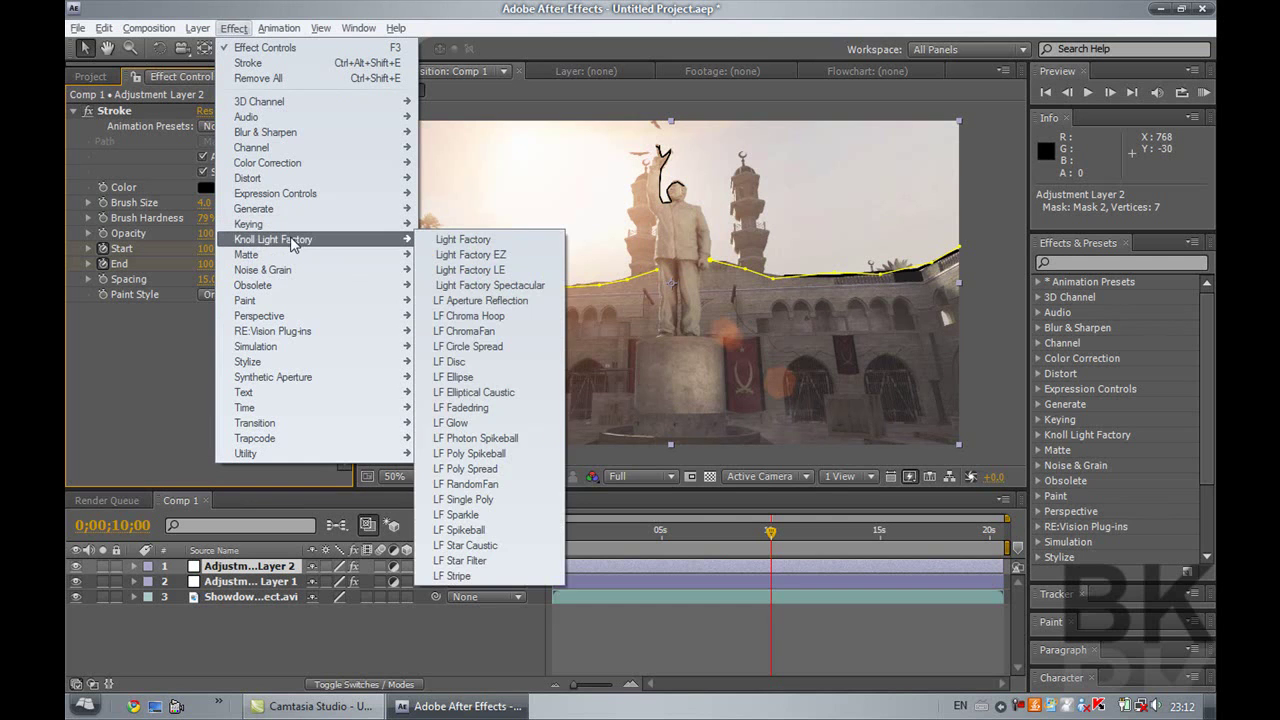
pyautogui.click(467, 256)
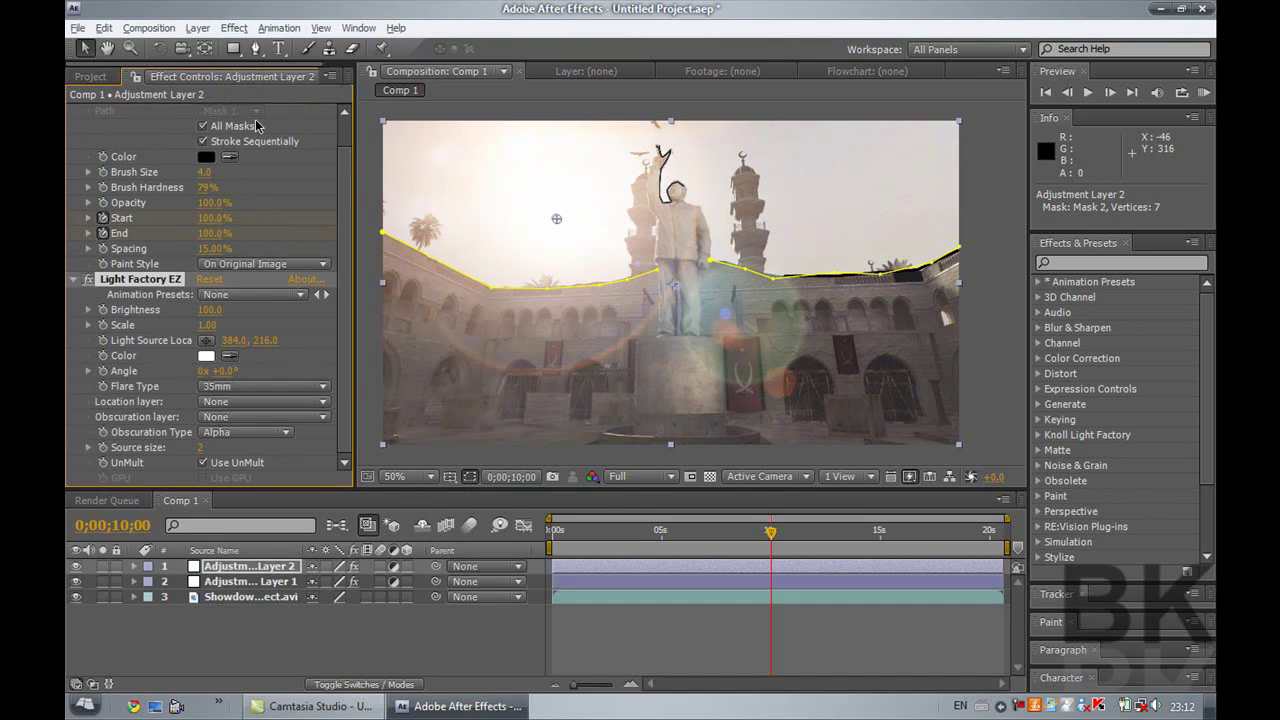
pyautogui.scroll(2, 340, 195)
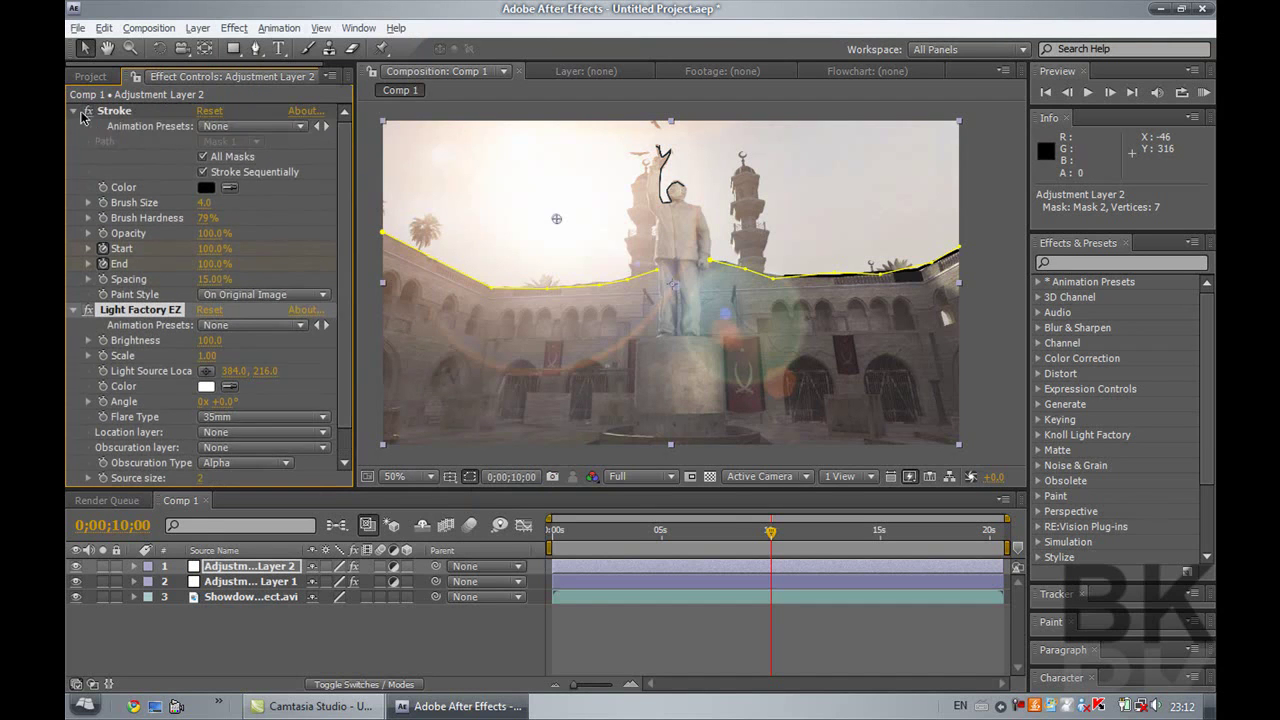
pyautogui.click(73, 111)
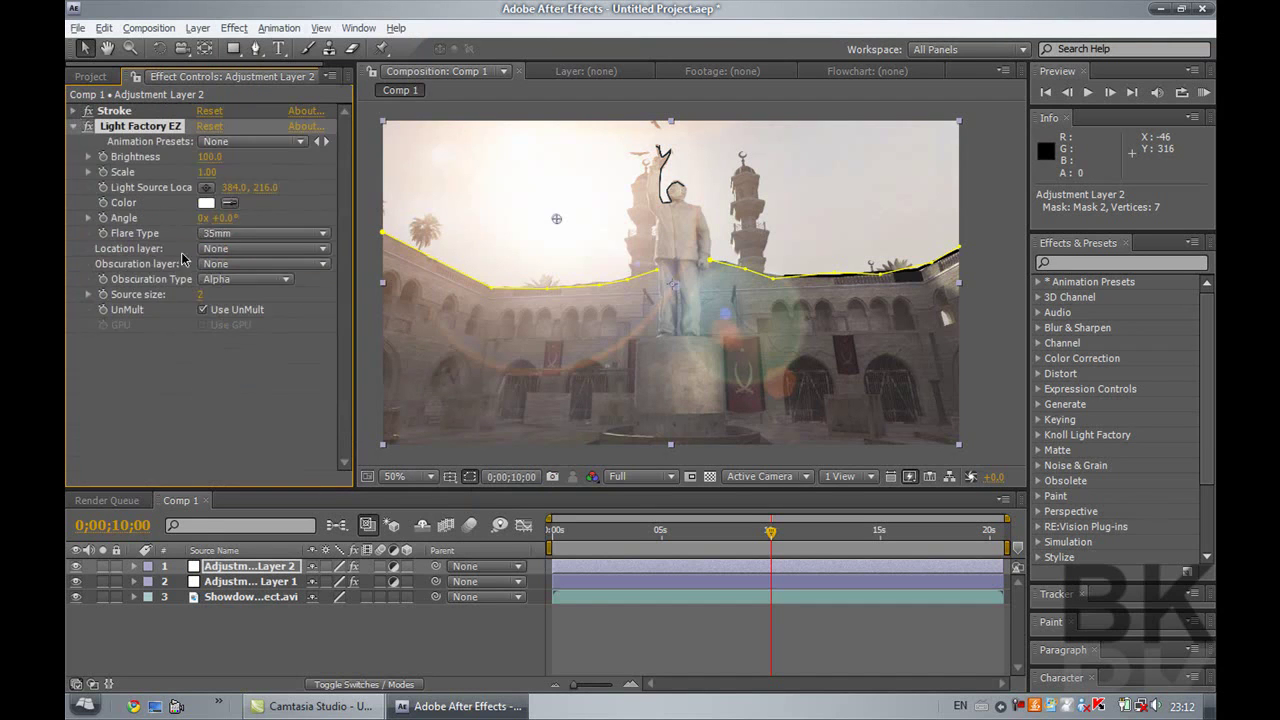
# Step: Set the flare type to Sunset, brightness 110, with the light source at 320, 56
pyautogui.click(249, 230)
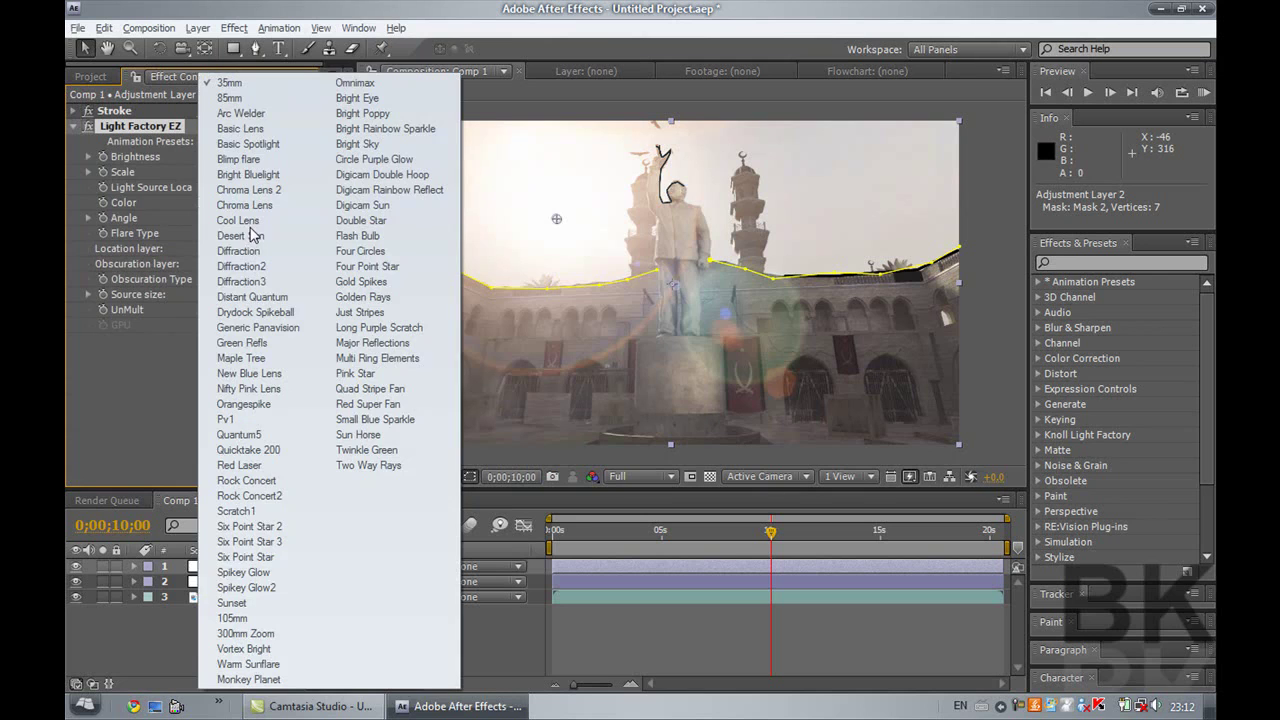
pyautogui.click(232, 603)
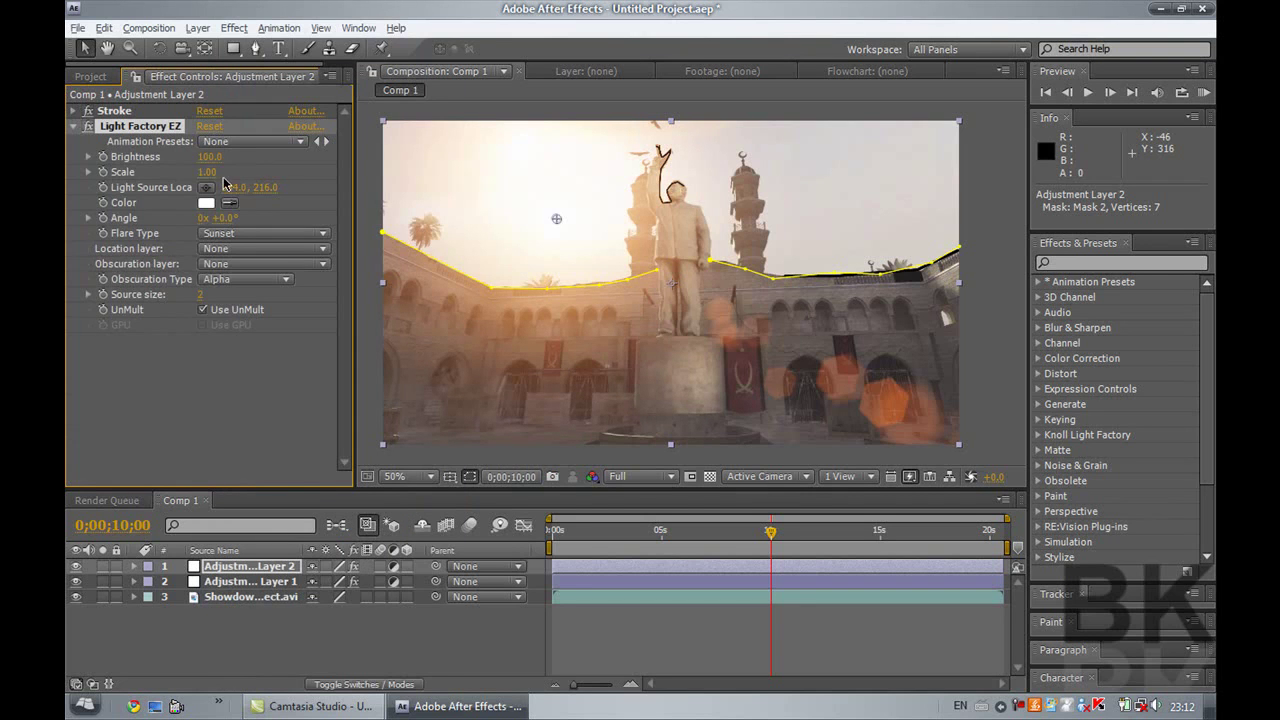
pyautogui.click(209, 157)
pyautogui.write('110')
pyautogui.press('Return')
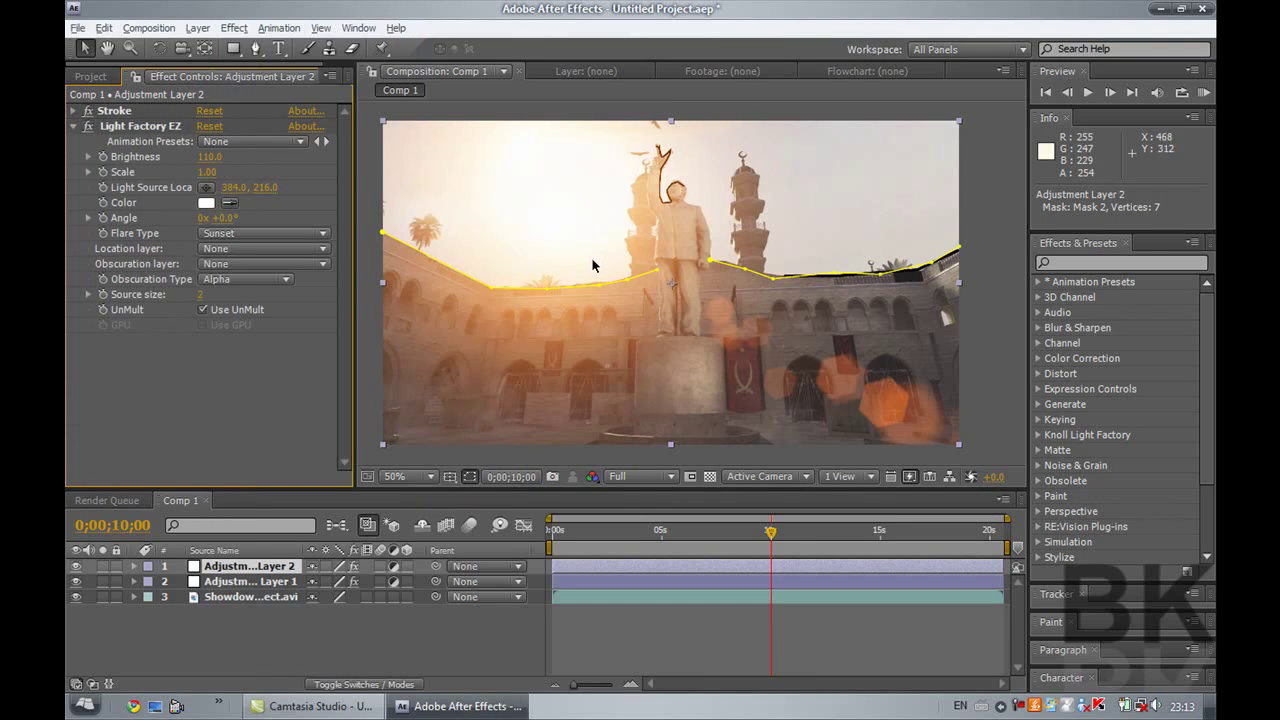
pyautogui.click(569, 216)
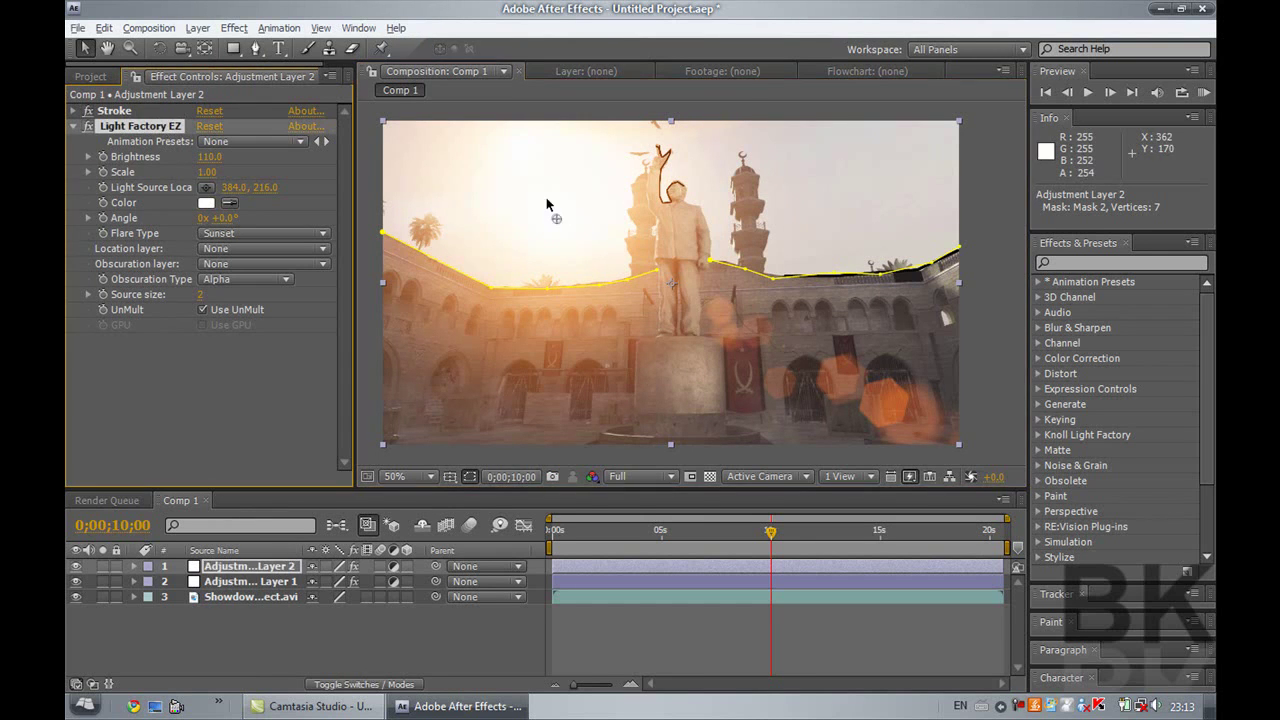
pyautogui.moveTo(546, 197); pyautogui.dragTo(526, 146)
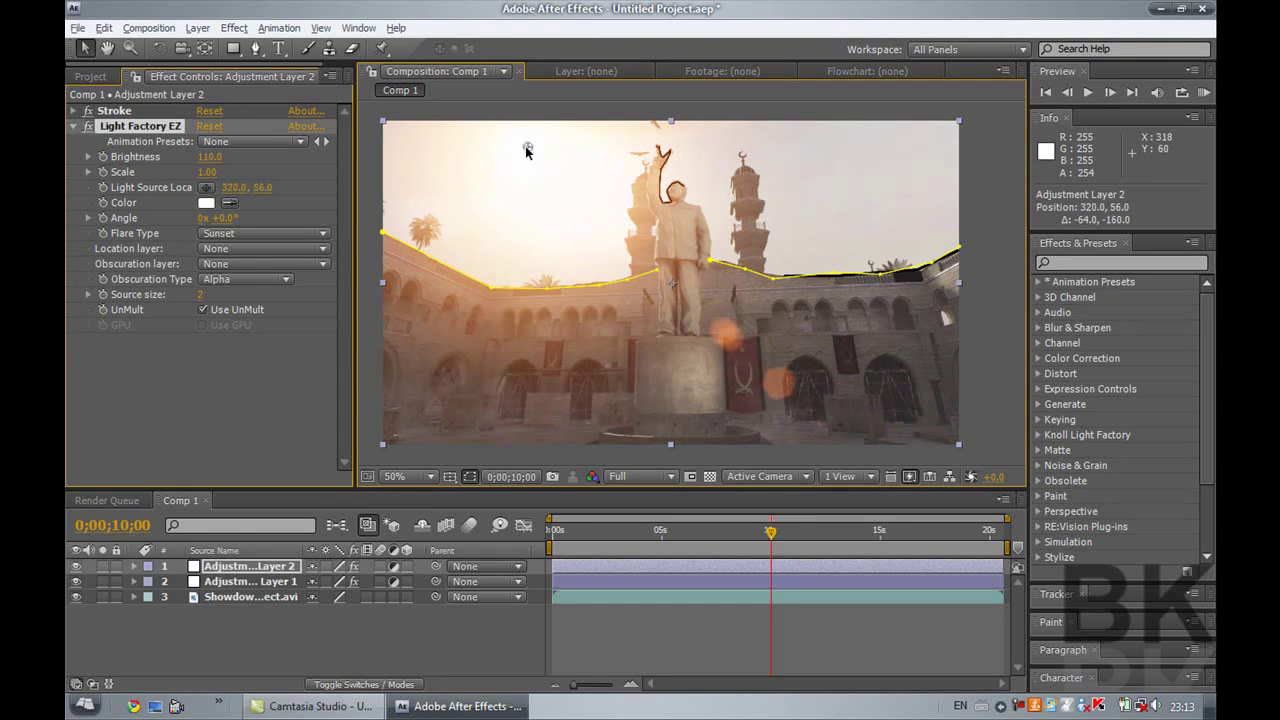
pyautogui.click(210, 403)
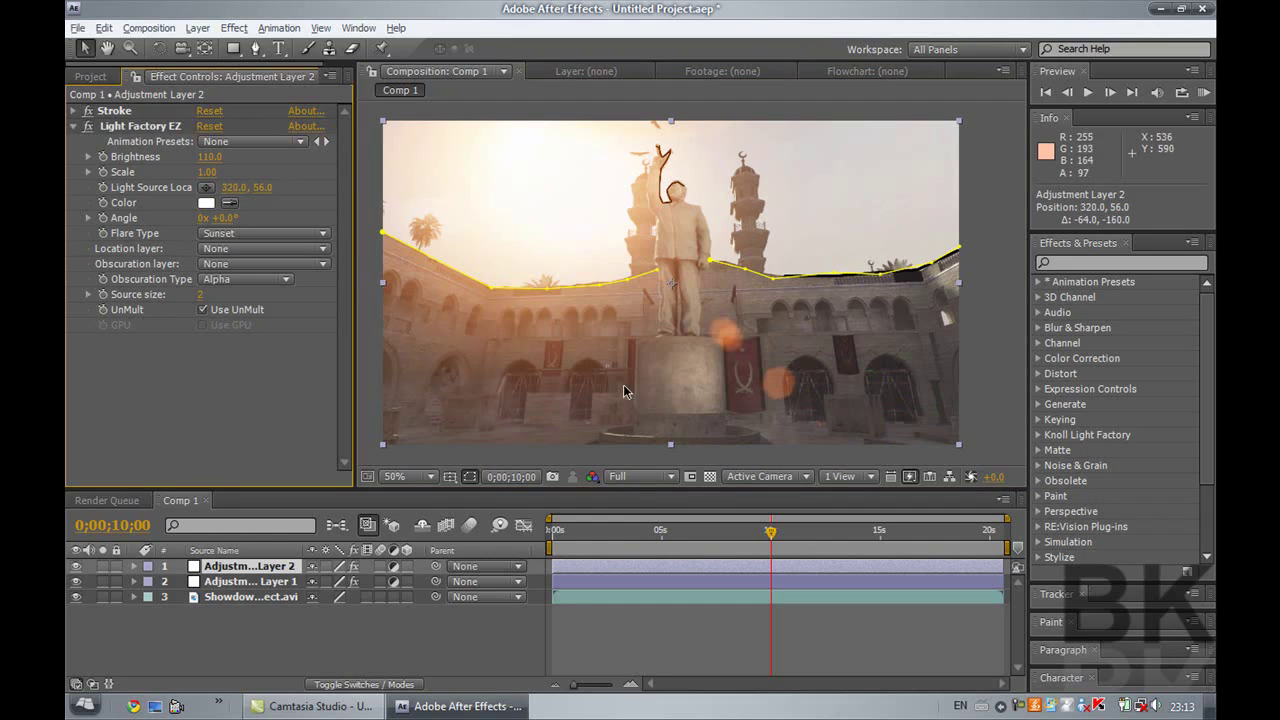
pyautogui.click(412, 630)
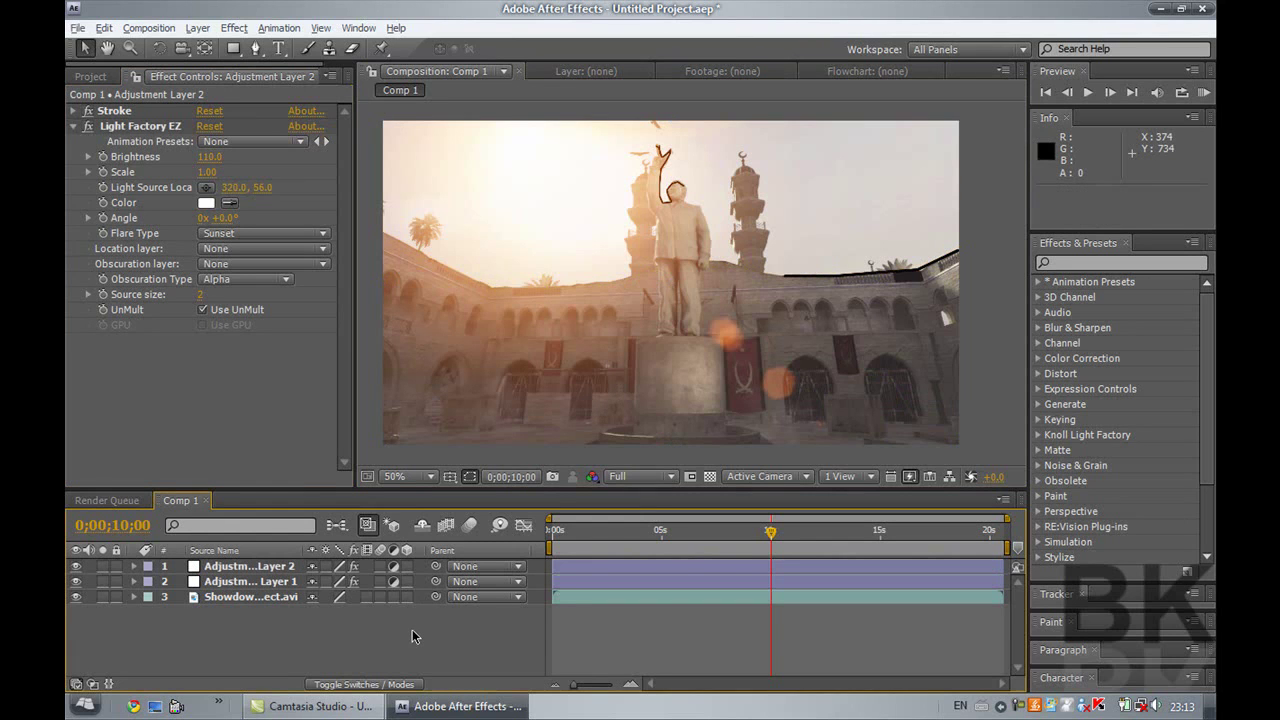